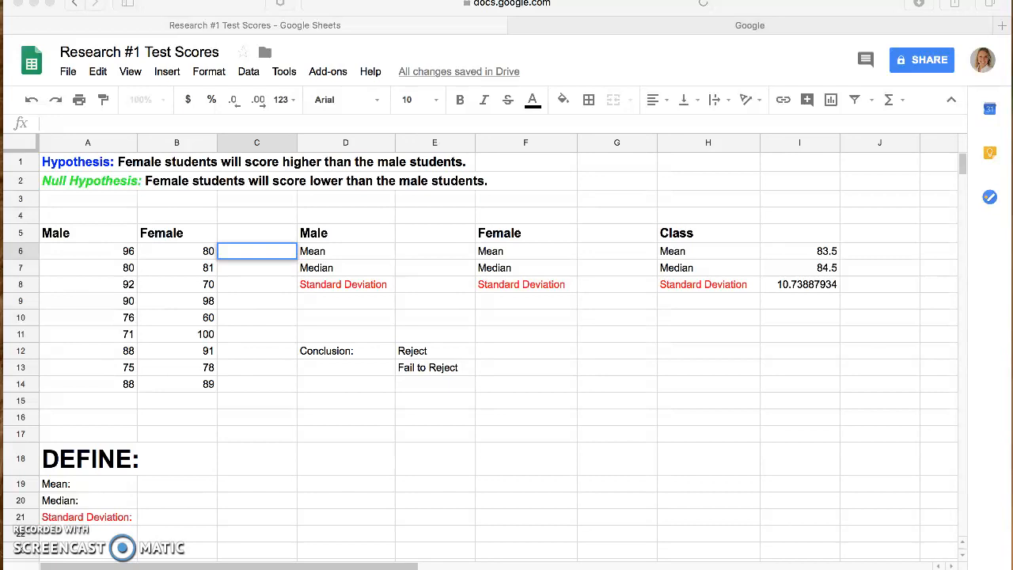
left_click(26, 163)
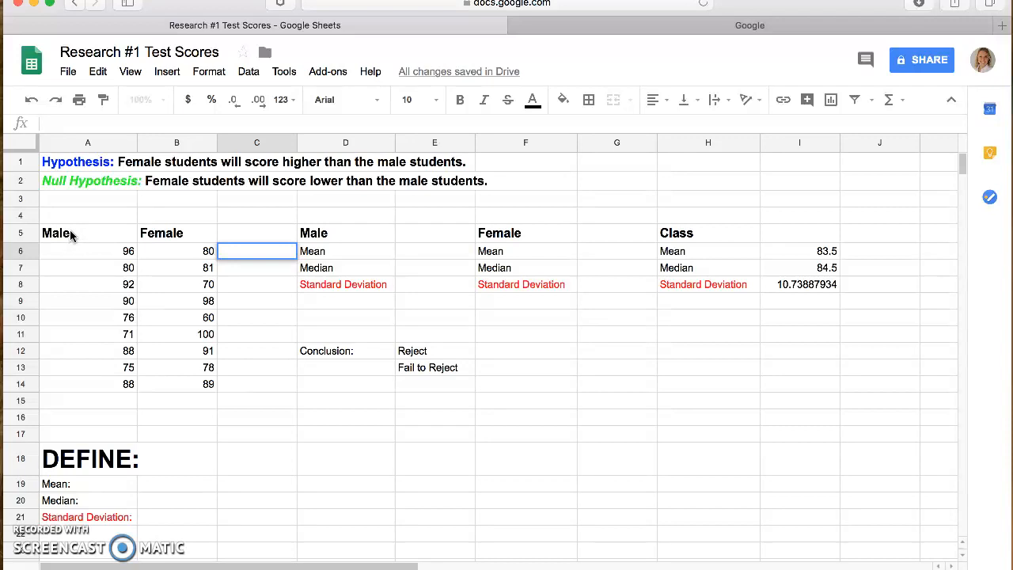
left_click_drag(55, 233, 209, 384)
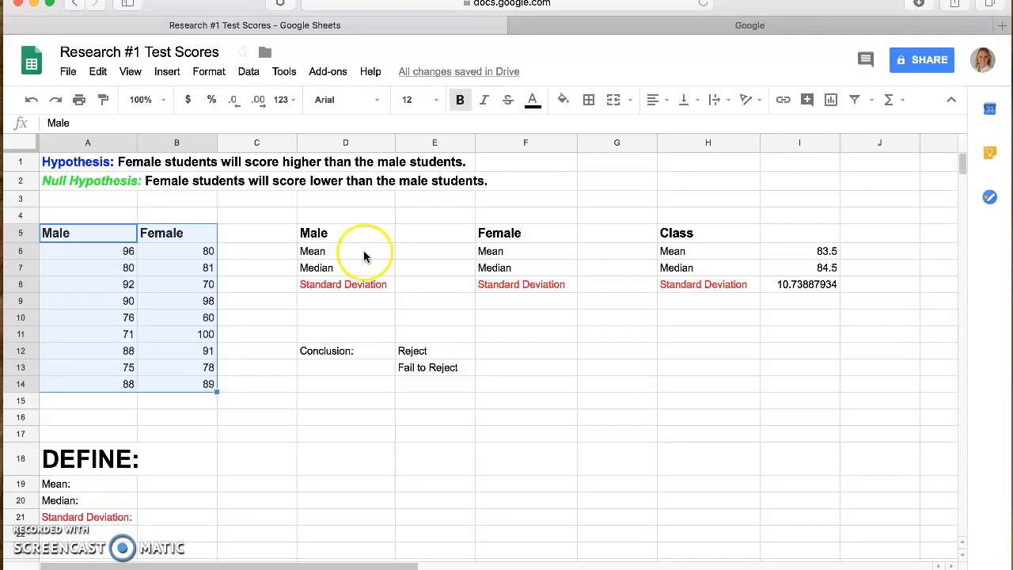
left_click(413, 254)
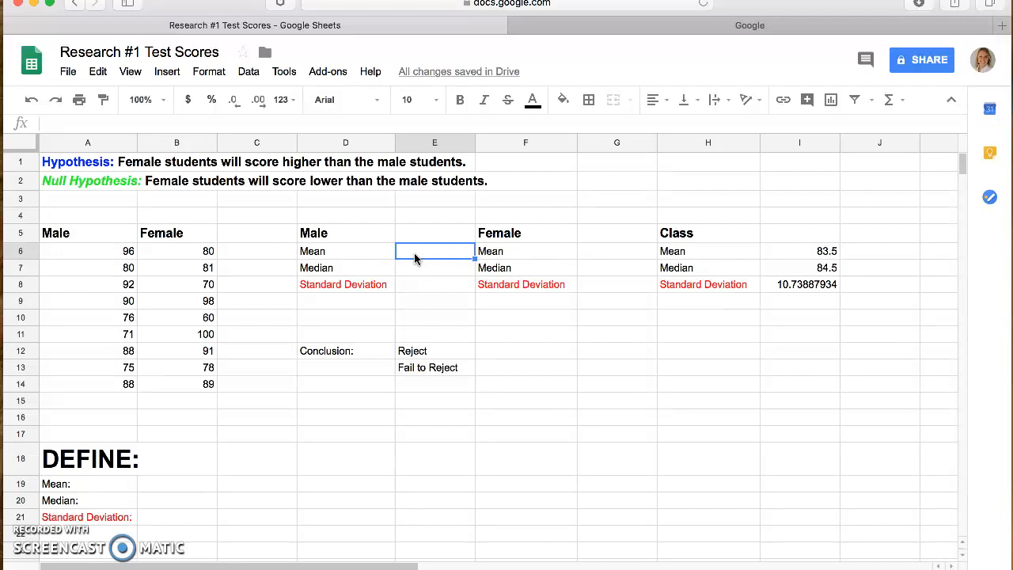
left_click(315, 232)
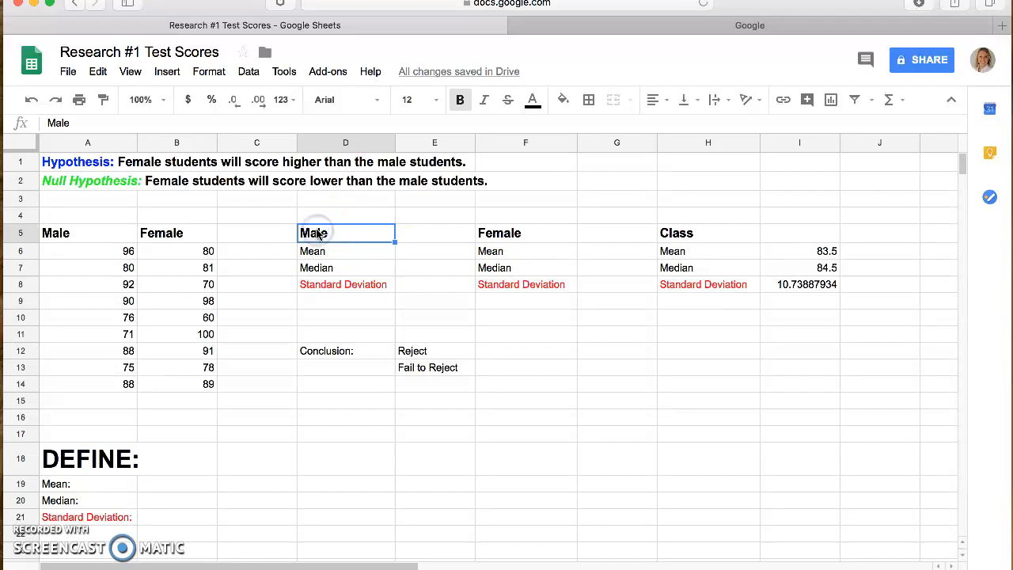
left_click_drag(89, 233, 97, 388)
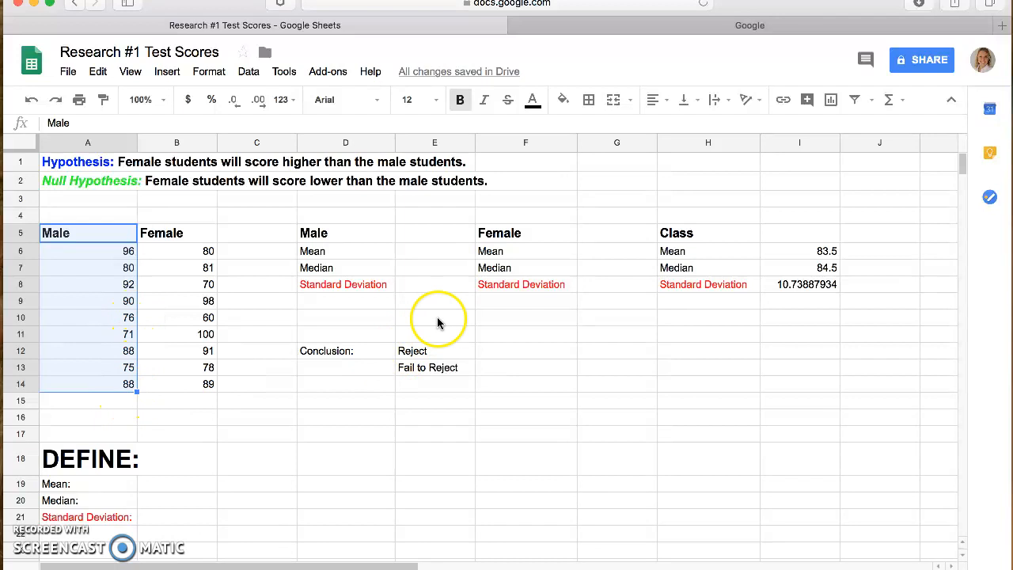
Step: Calculate the male students' mean in E6 with the AVERAGE function over the scores in A6:A14
left_click(425, 254)
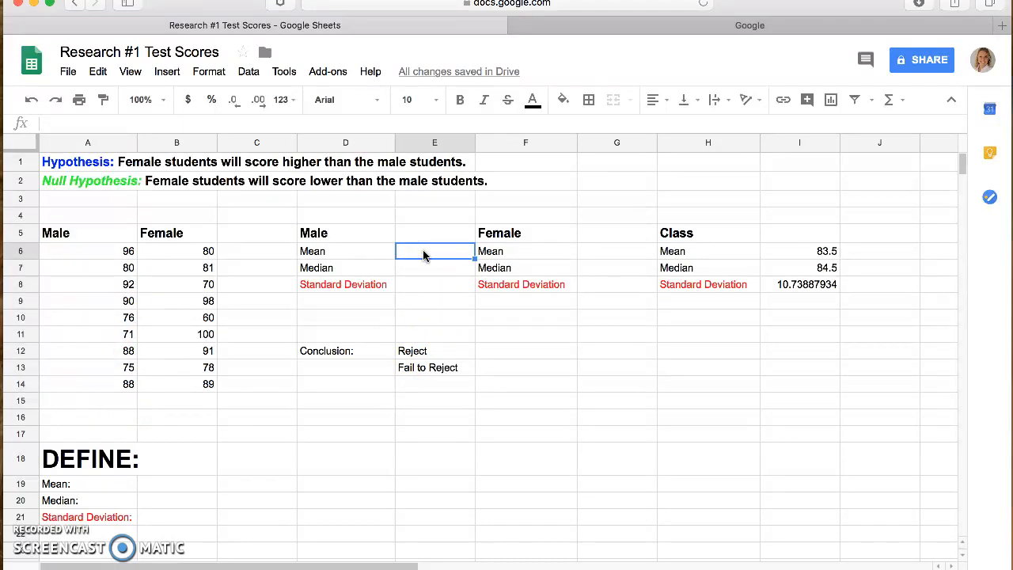
type("=")
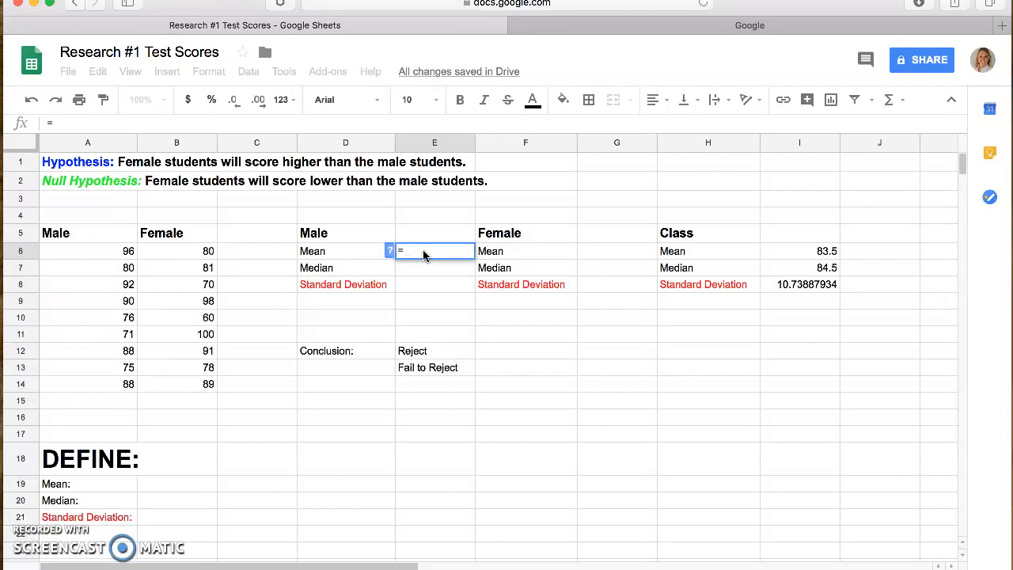
type("averafe")
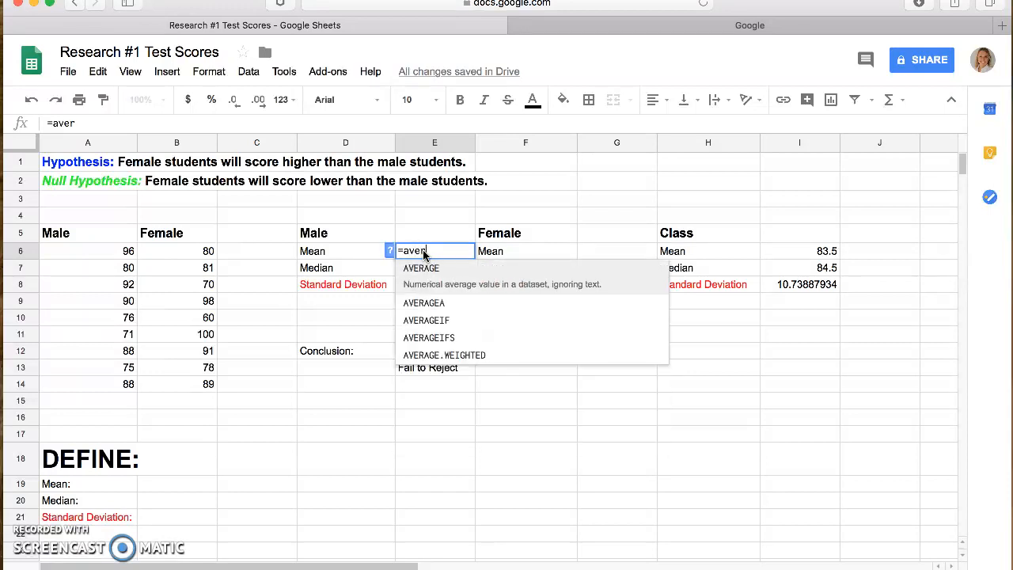
key("BackSpace")
key("BackSpace")
type("ge")
key("Tab")
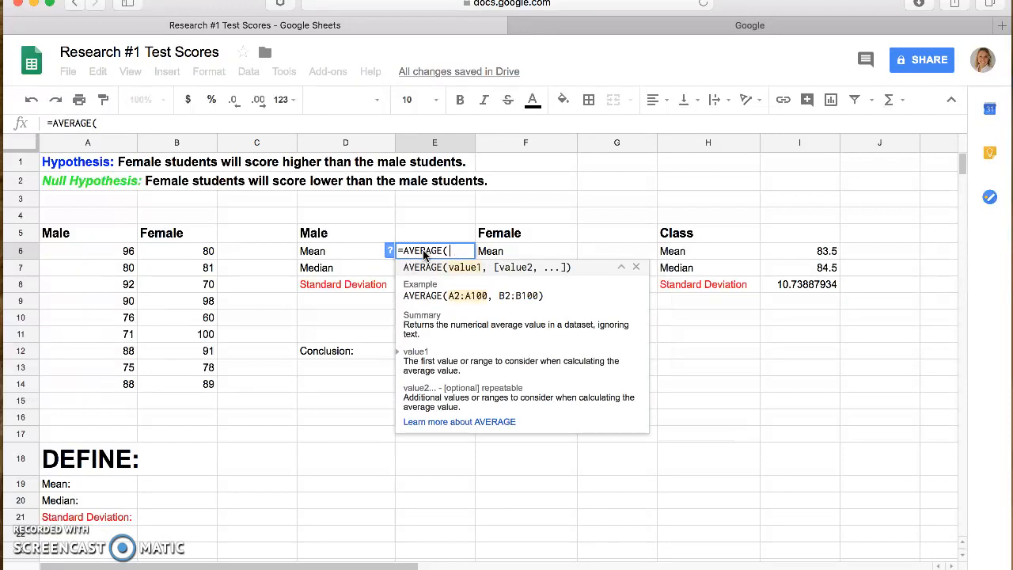
left_click(107, 252)
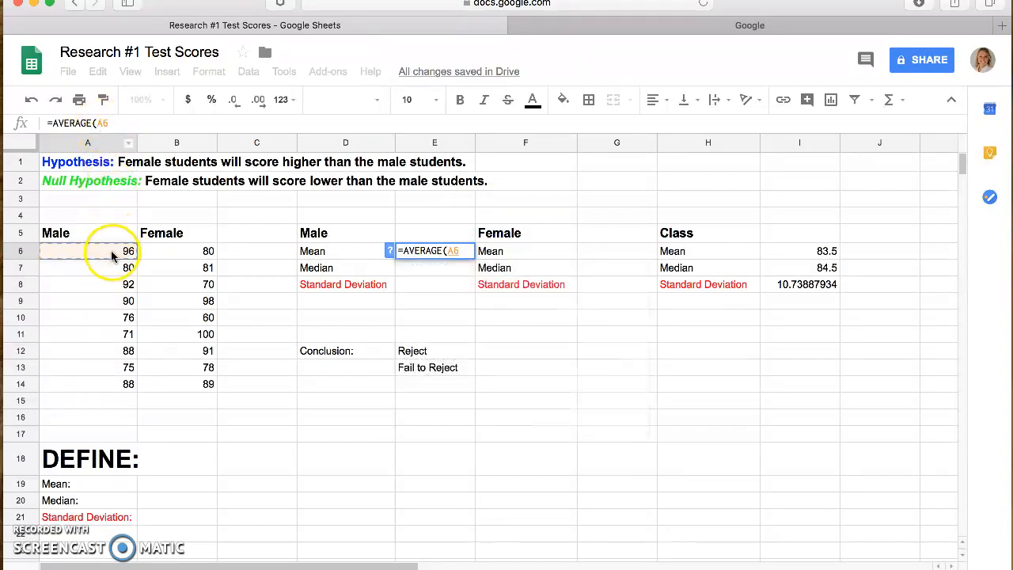
left_click_drag(112, 253, 123, 383)
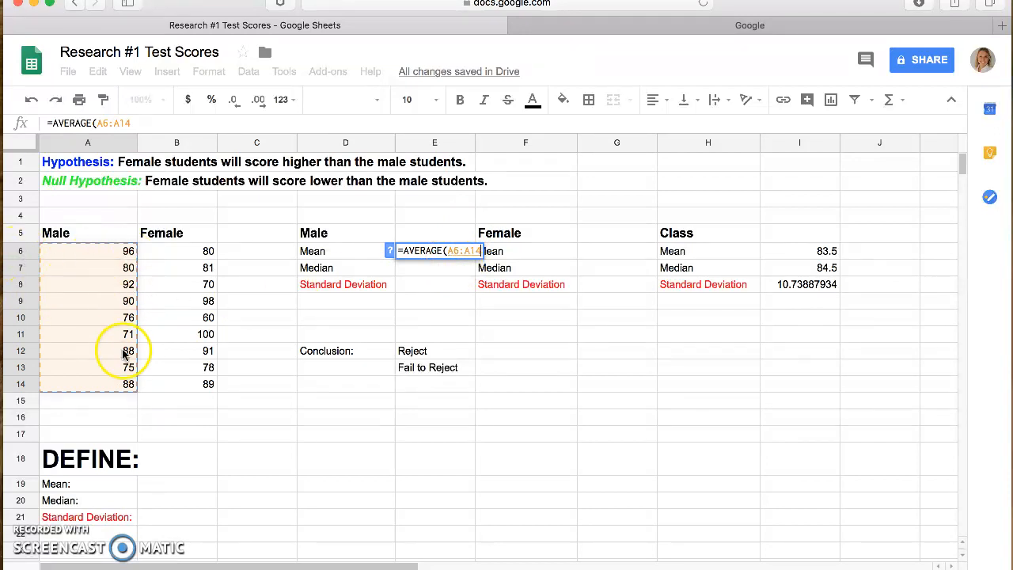
key("Return")
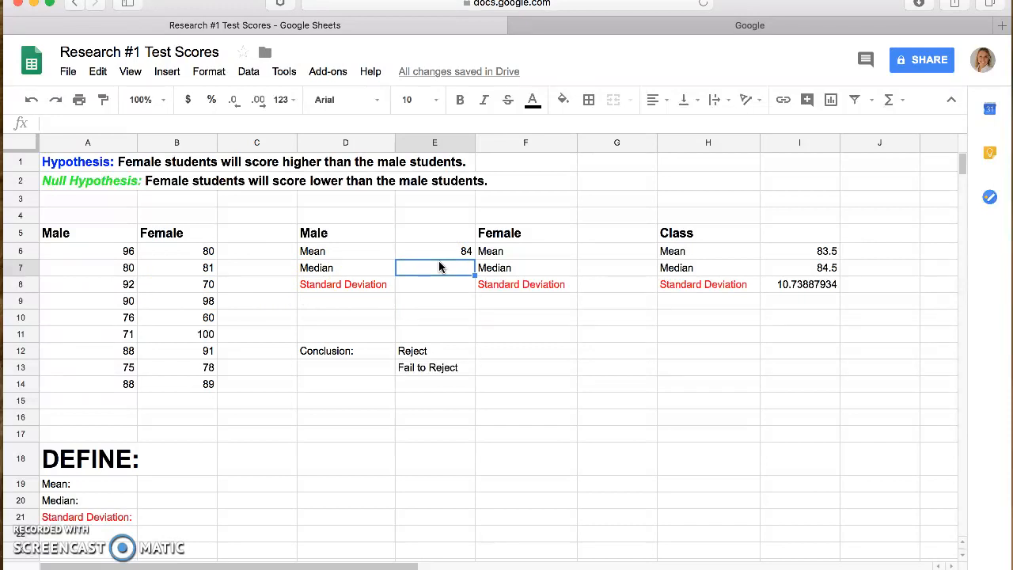
Step: Calculate the male students' median in E7 with the MEDIAN function over A6:A14
type("=")
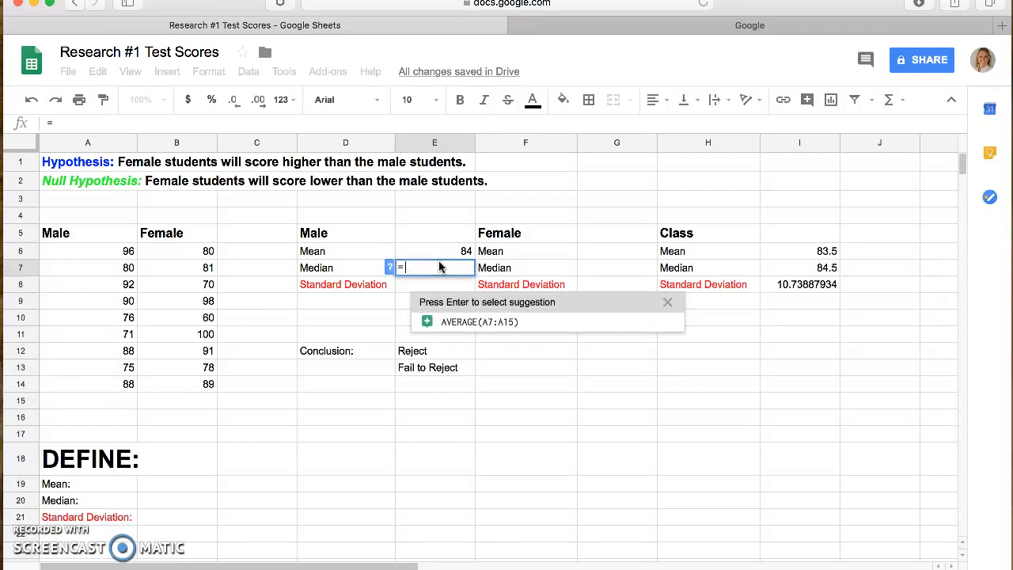
type("median")
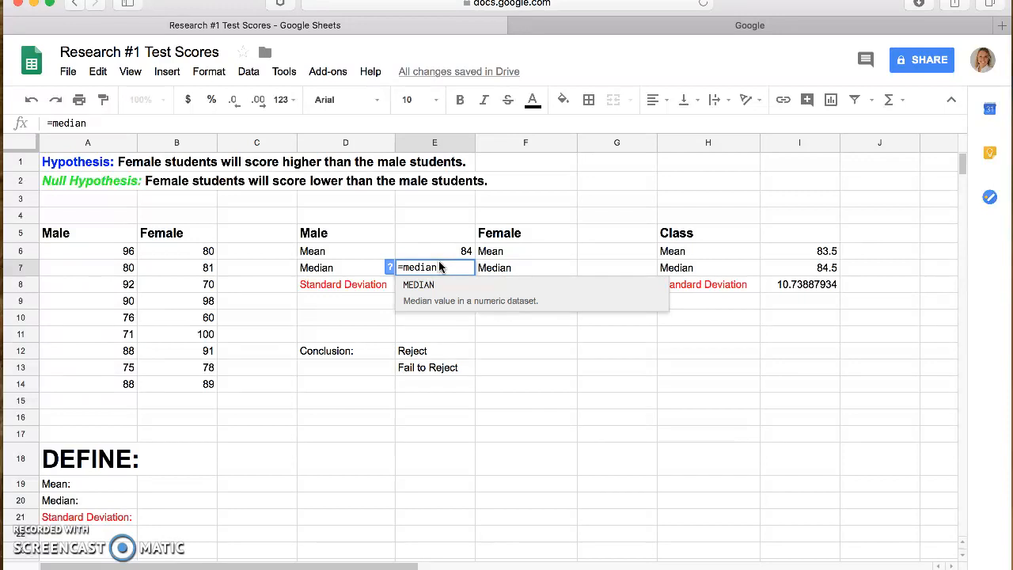
key("Tab")
left_click_drag(104, 255, 97, 381)
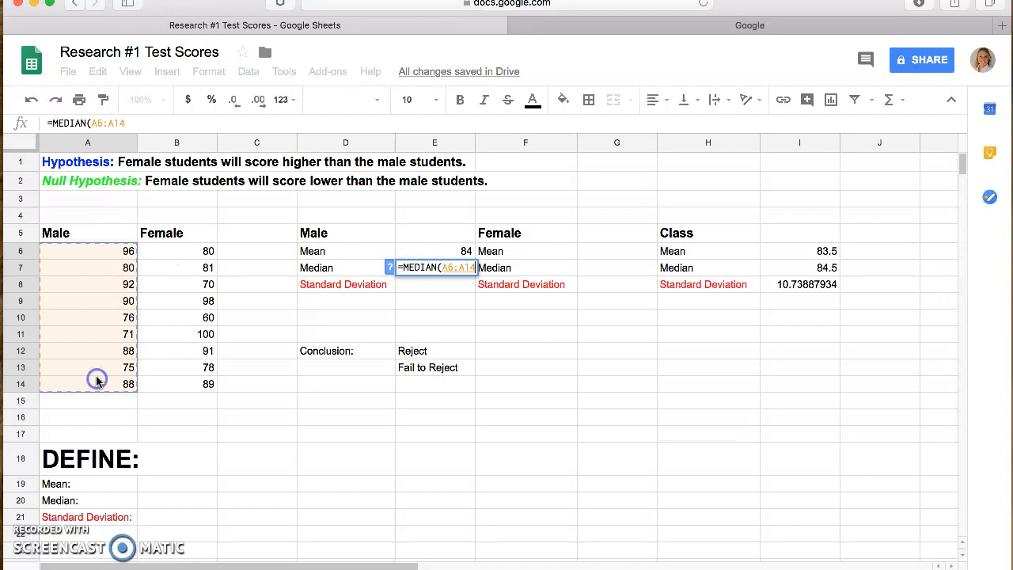
key("Return")
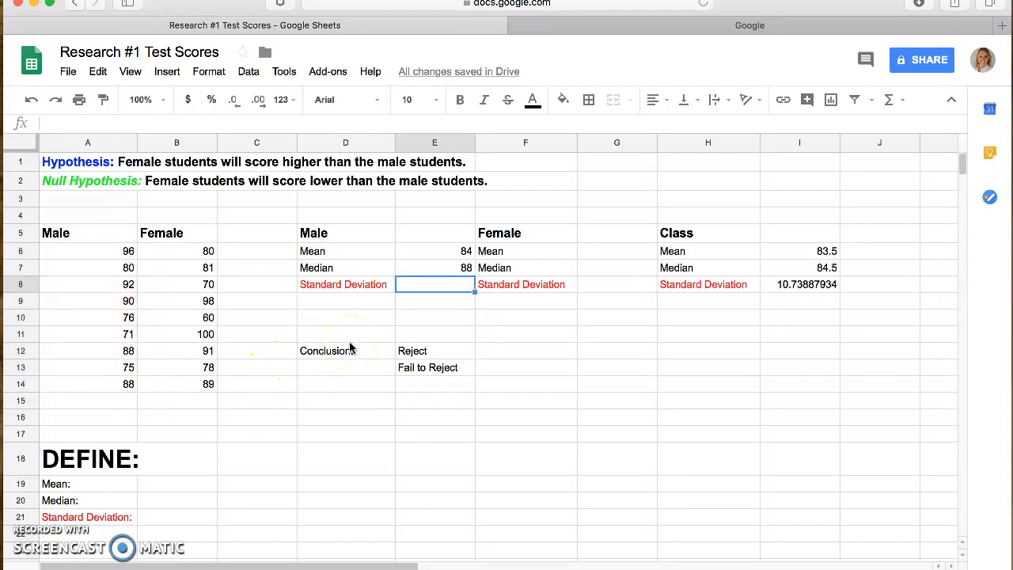
Step: Calculate the male students' standard deviation in E8 with the STDEV function over A6:A14
left_click(416, 287)
type("=")
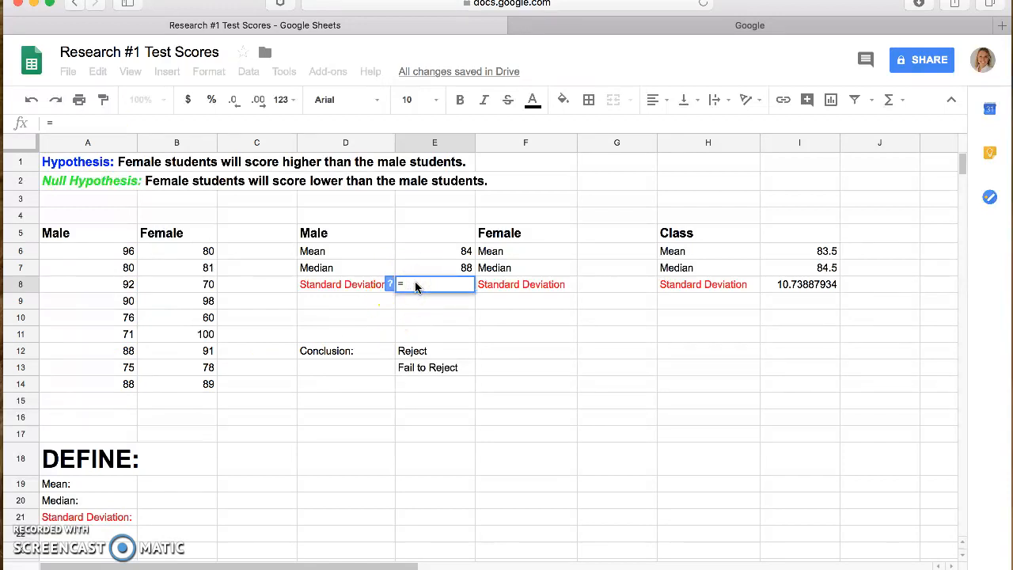
type("s")
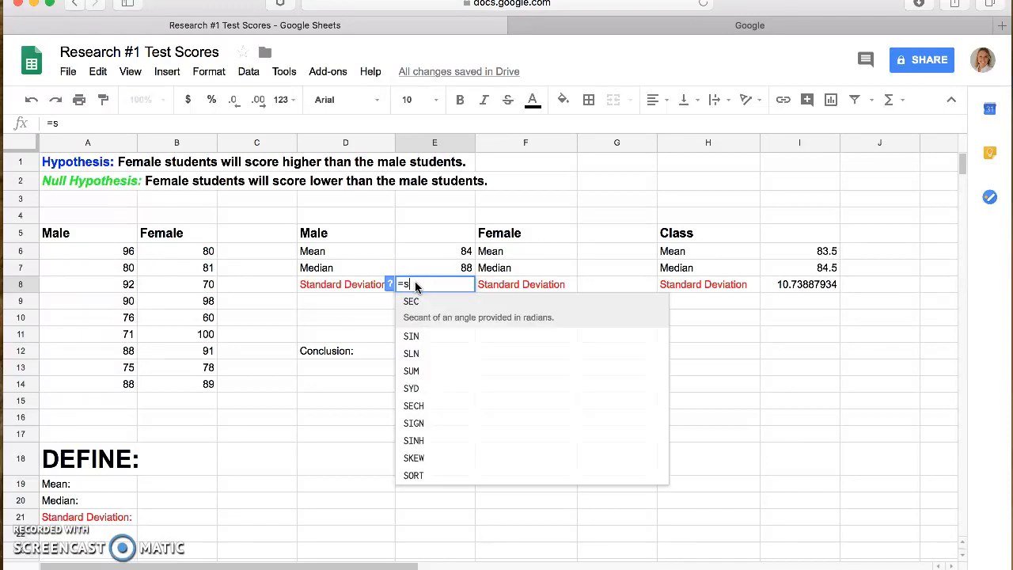
type("tdev")
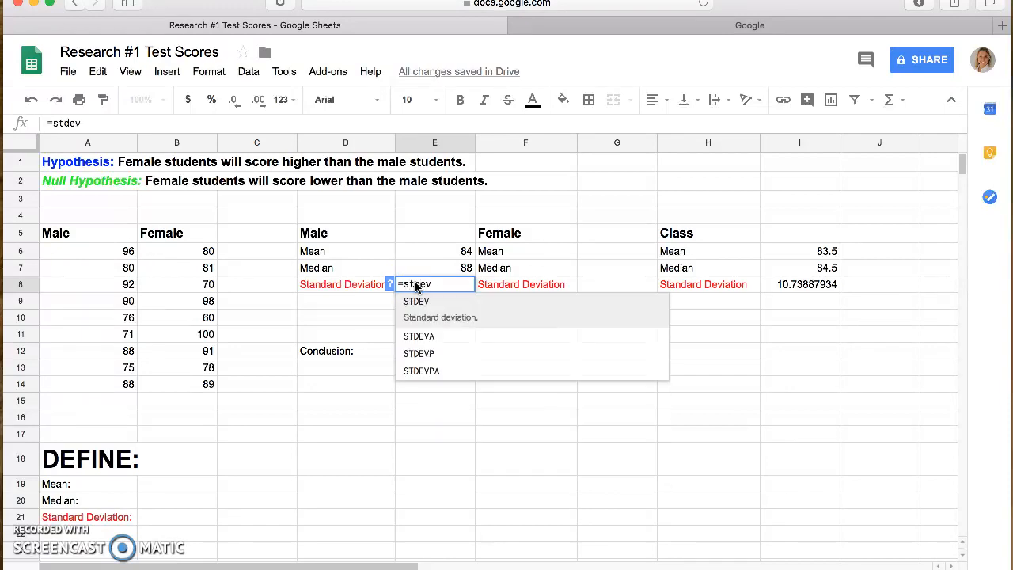
key("Tab")
left_click_drag(126, 253, 125, 385)
key("Return")
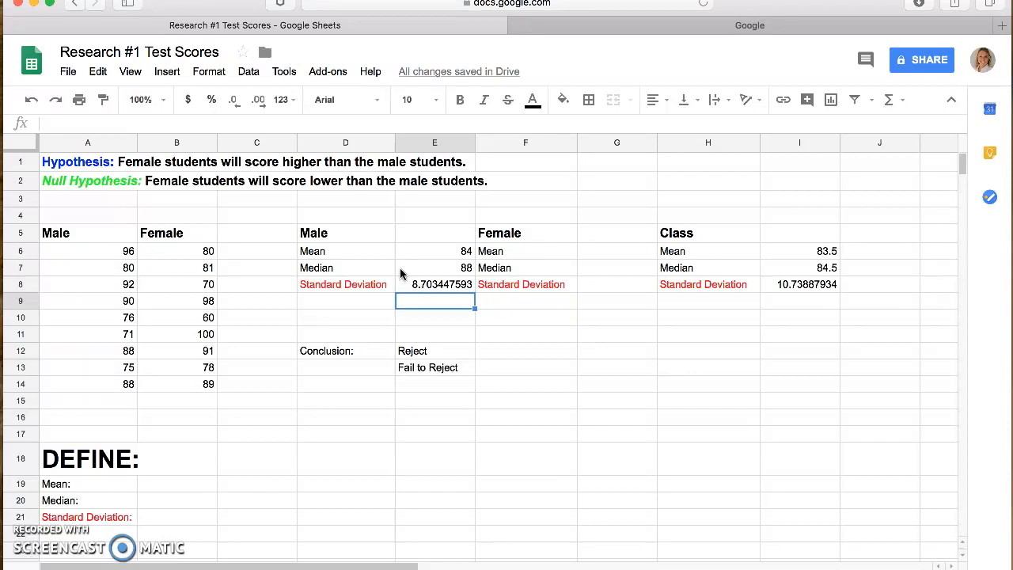
Step: Calculate the female students' mean in G6 with the AVERAGE function over the scores in B6:B14
left_click(621, 256)
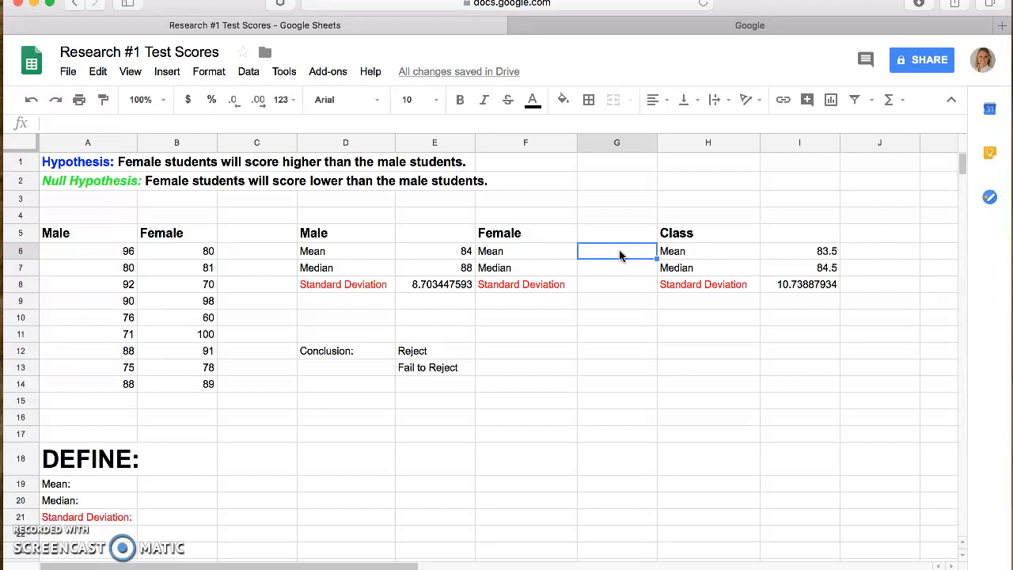
type("=average")
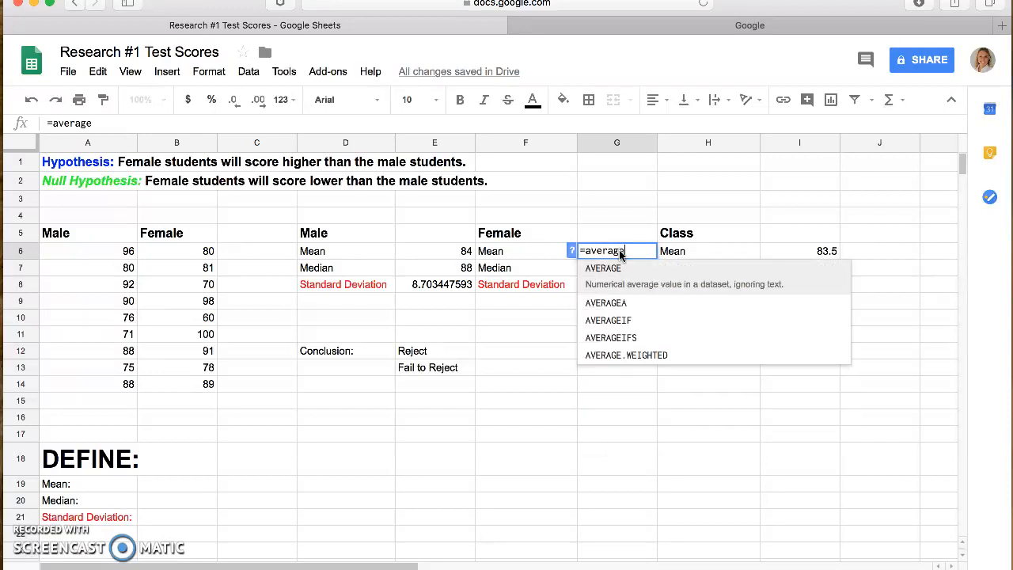
key("Return")
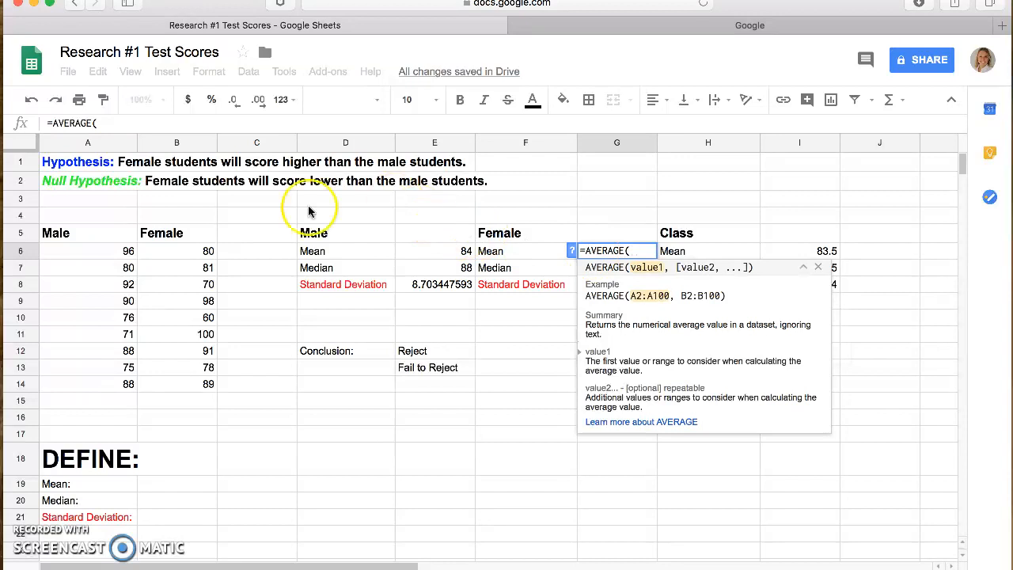
left_click(202, 237)
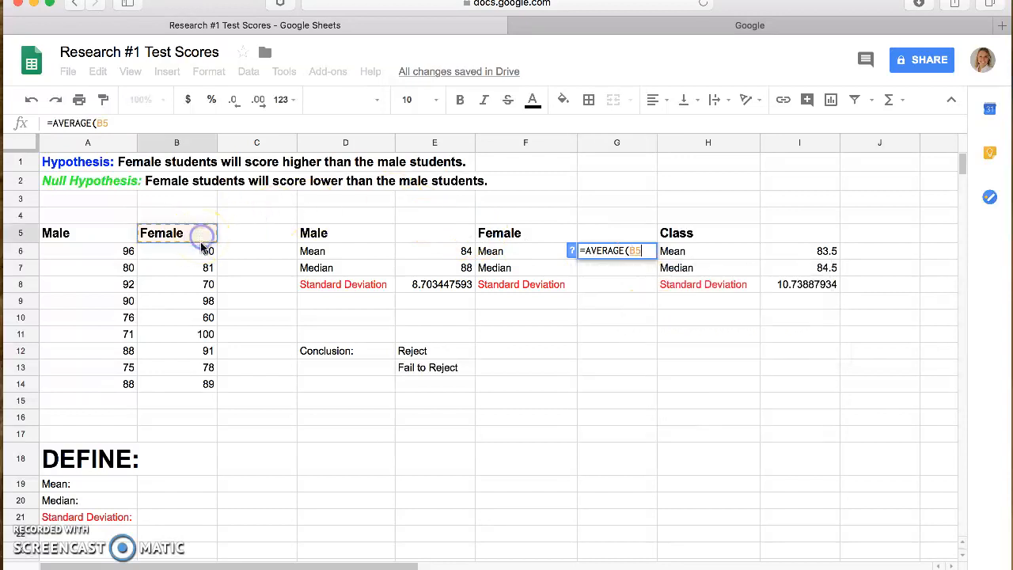
left_click(193, 257)
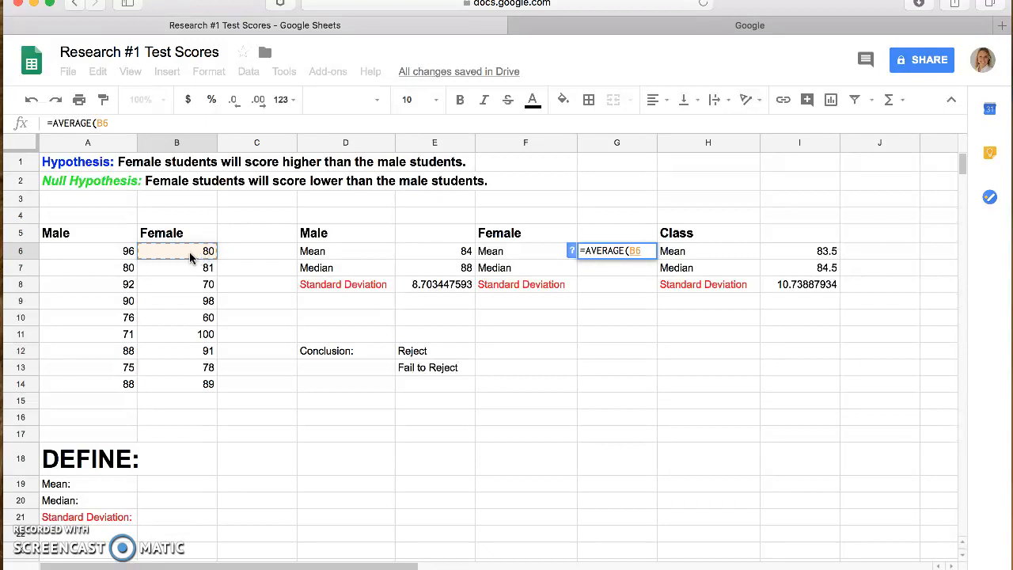
left_click_drag(189, 252, 194, 380)
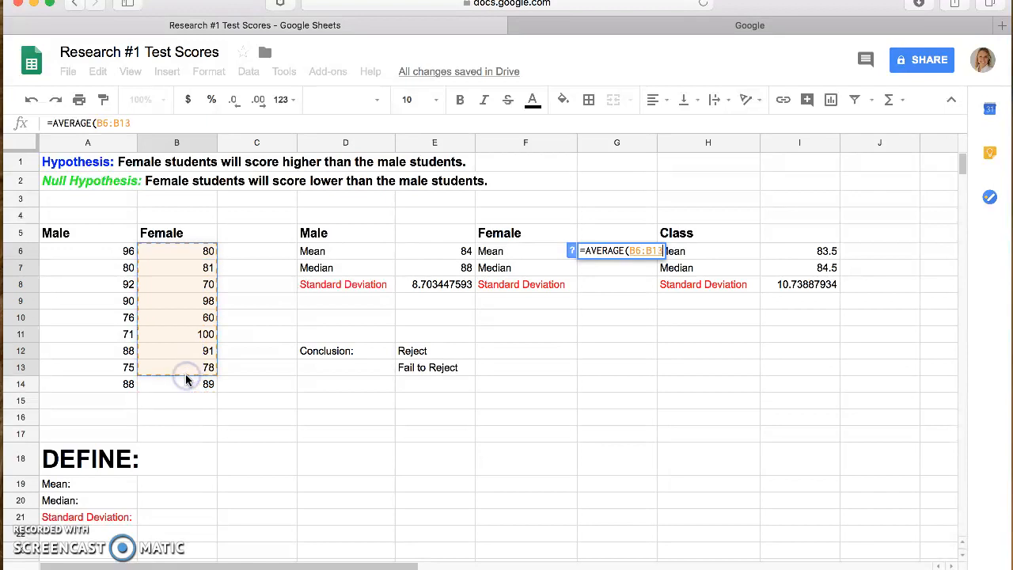
left_click(173, 260)
left_click_drag(175, 263, 178, 382)
key("Return")
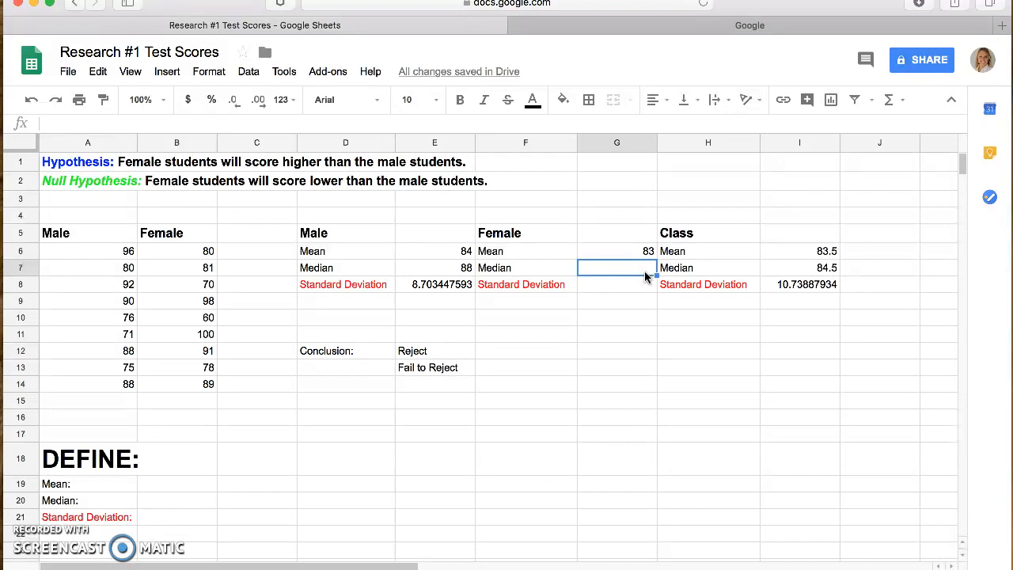
Step: Calculate the female students' median in G7 with the MEDIAN function over B6:B14
type("=")
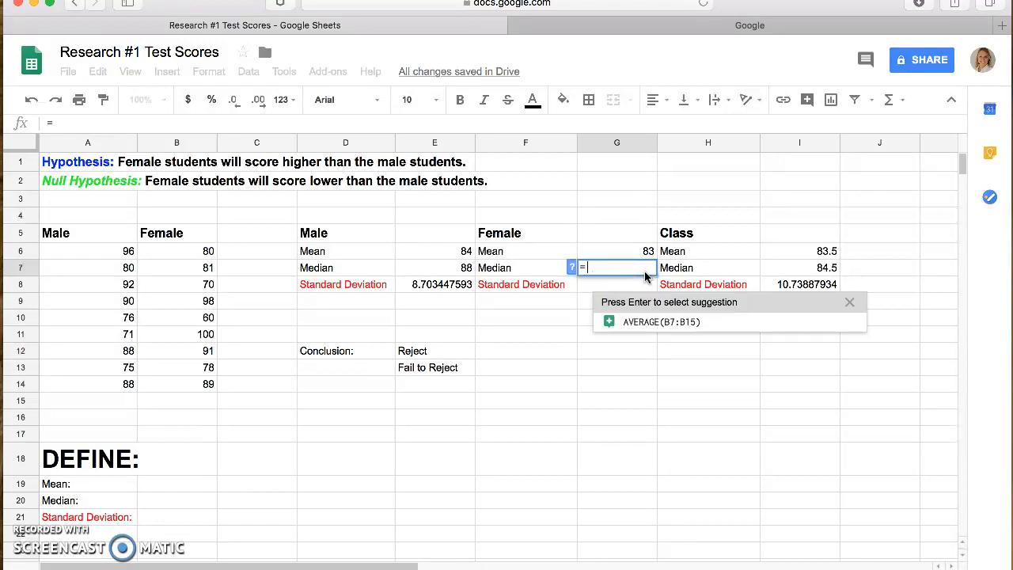
type("median(")
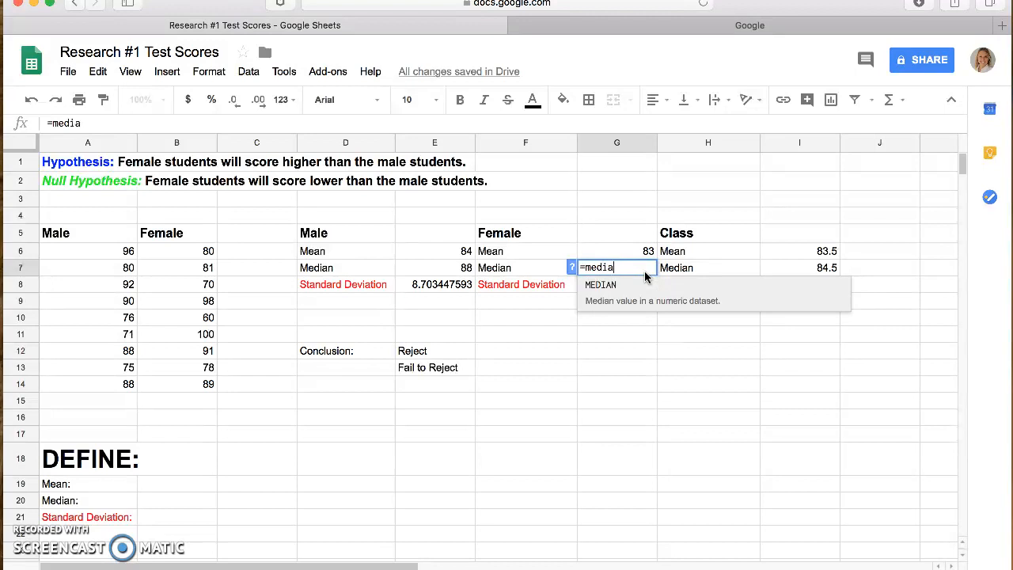
left_click_drag(181, 252, 178, 383)
key("Return")
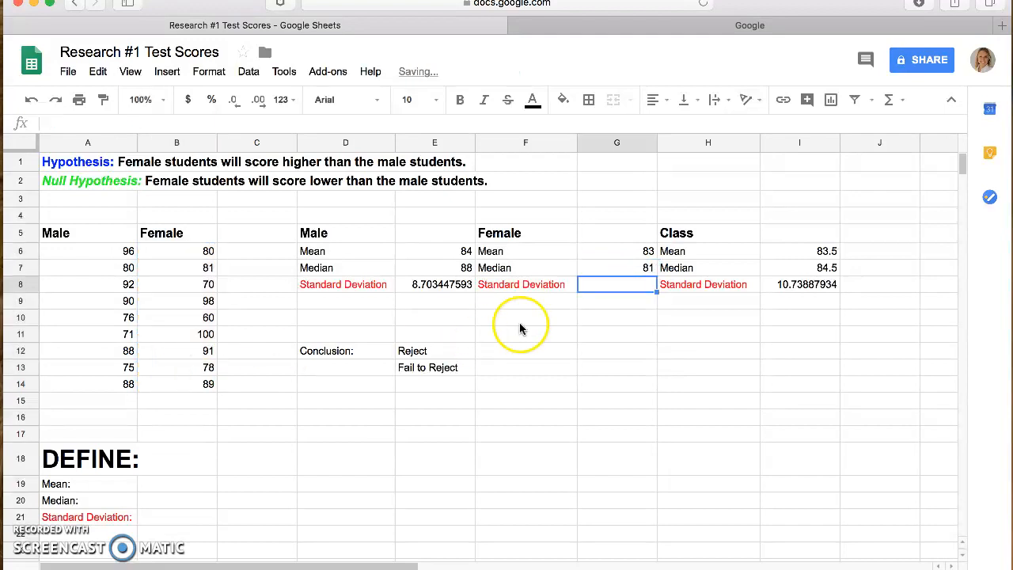
Step: Calculate the female students' standard deviation in G8 with the STDEV function over B6:B14
type("=")
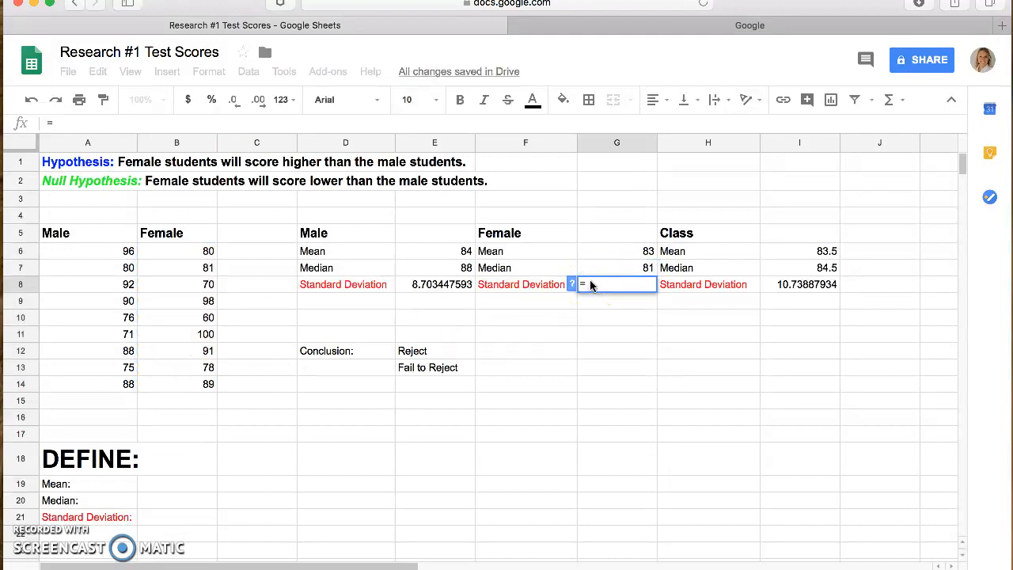
type("stdev")
key("Tab")
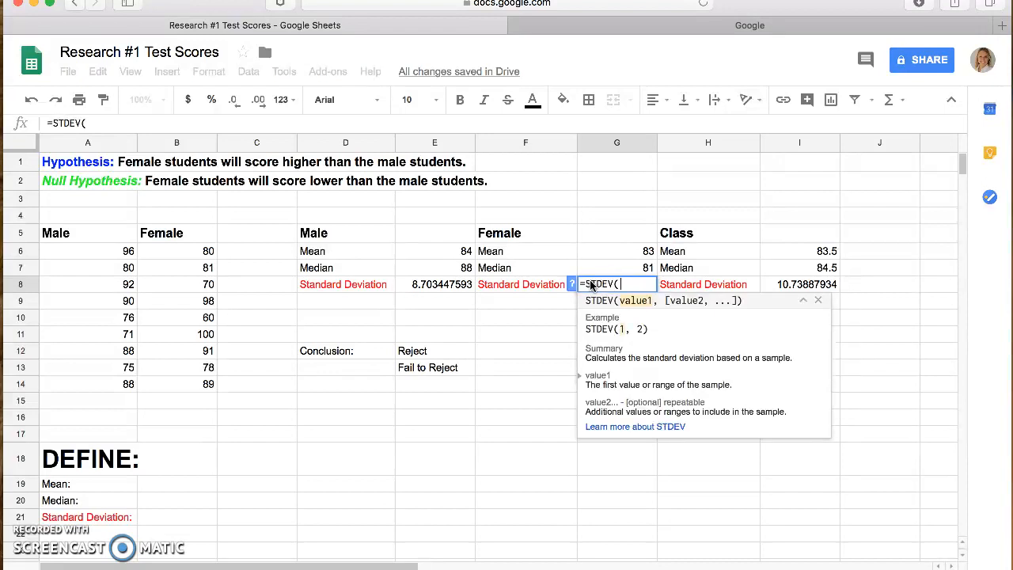
left_click_drag(177, 251, 179, 384)
key("Return")
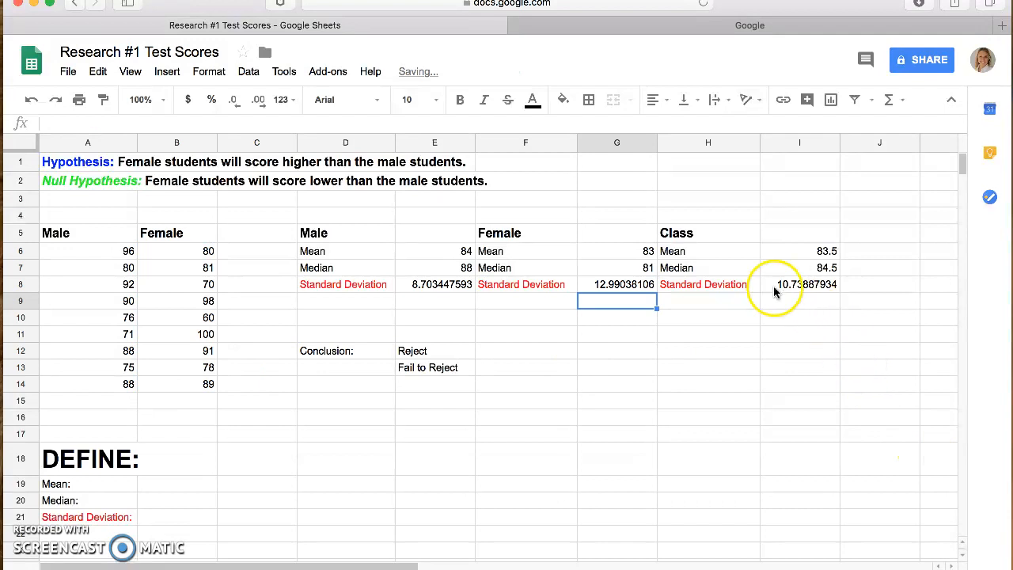
left_click_drag(704, 233, 807, 290)
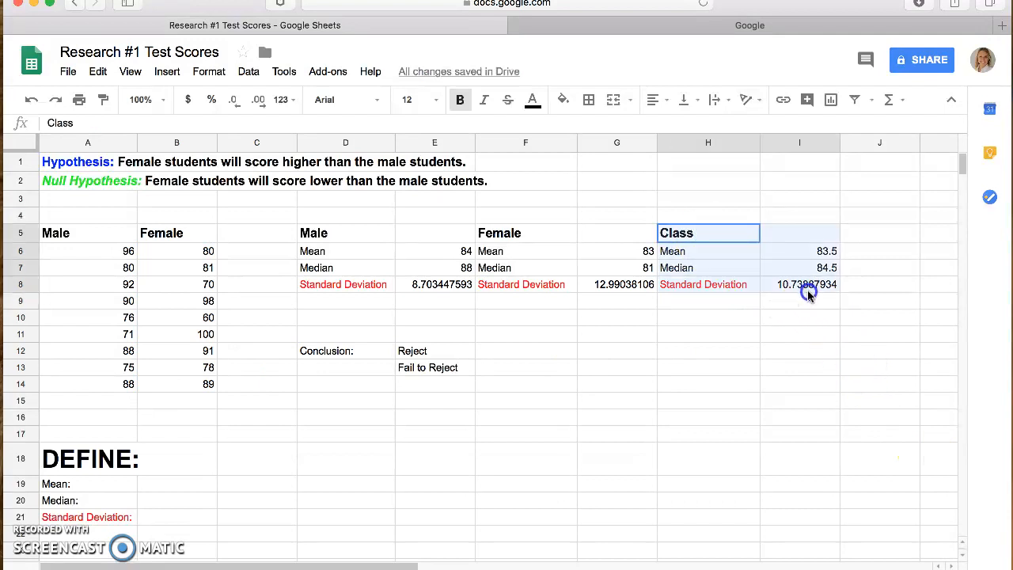
left_click(731, 323)
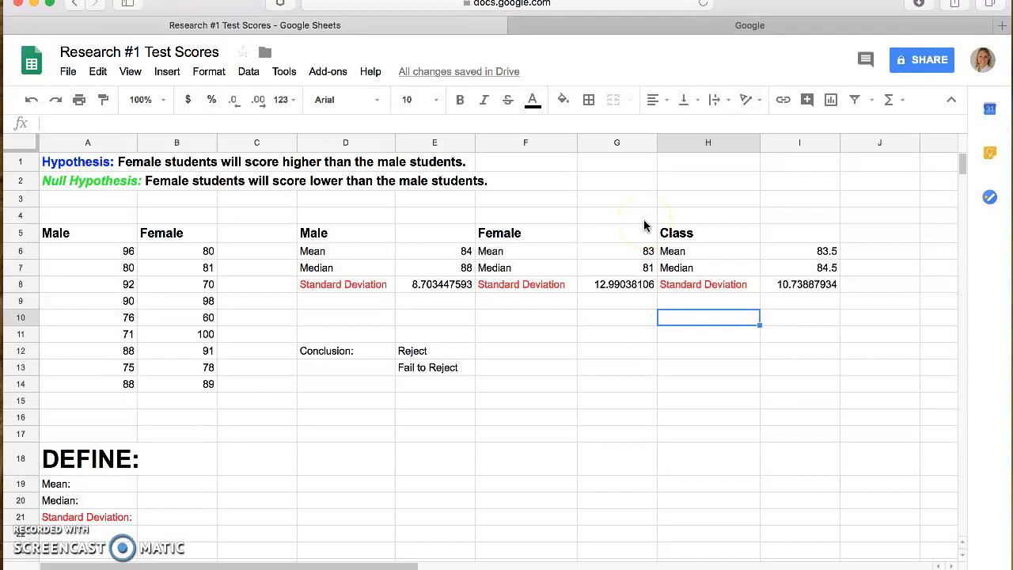
Step: Compare the mean, median and standard deviation of the male and female students against the hypothesis in row 1
left_click_drag(707, 233, 792, 285)
left_click(476, 318)
left_click_drag(328, 230, 606, 300)
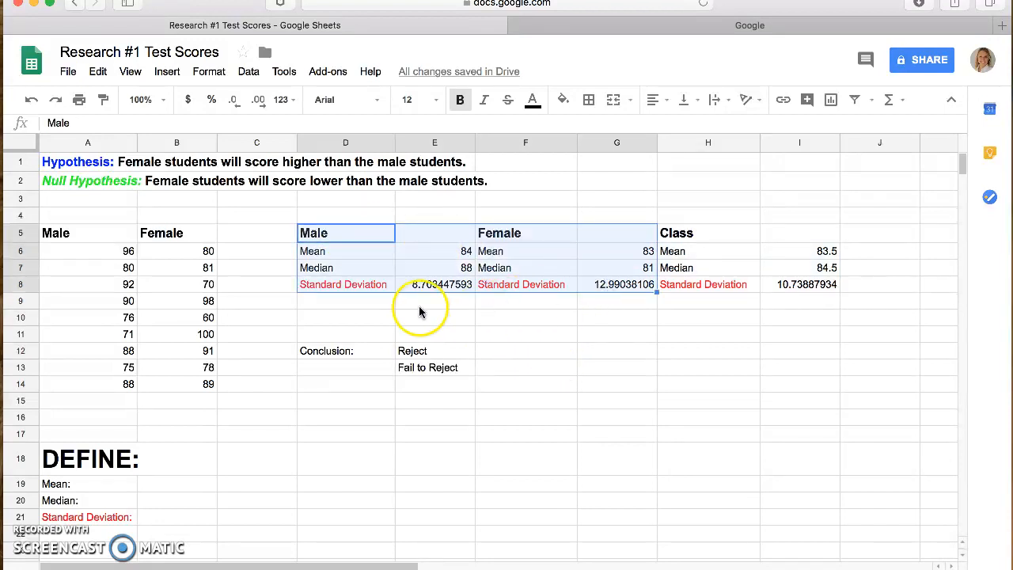
left_click(348, 251)
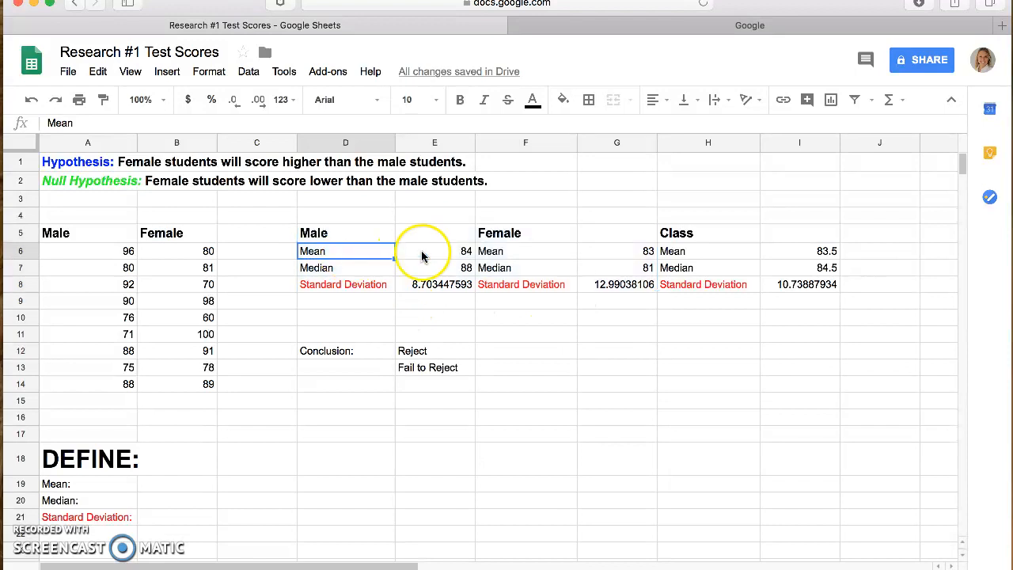
left_click(435, 255)
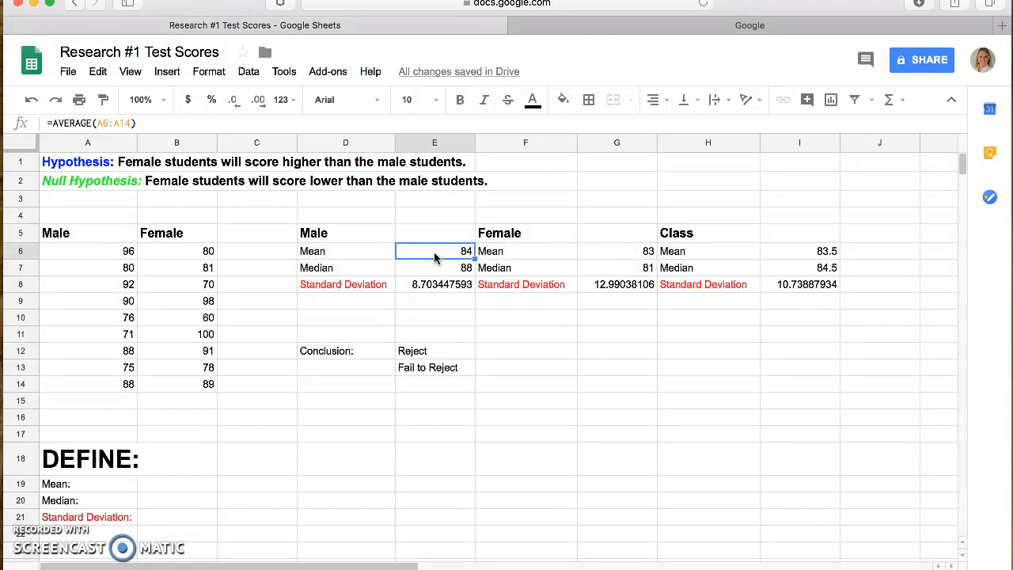
left_click(596, 251)
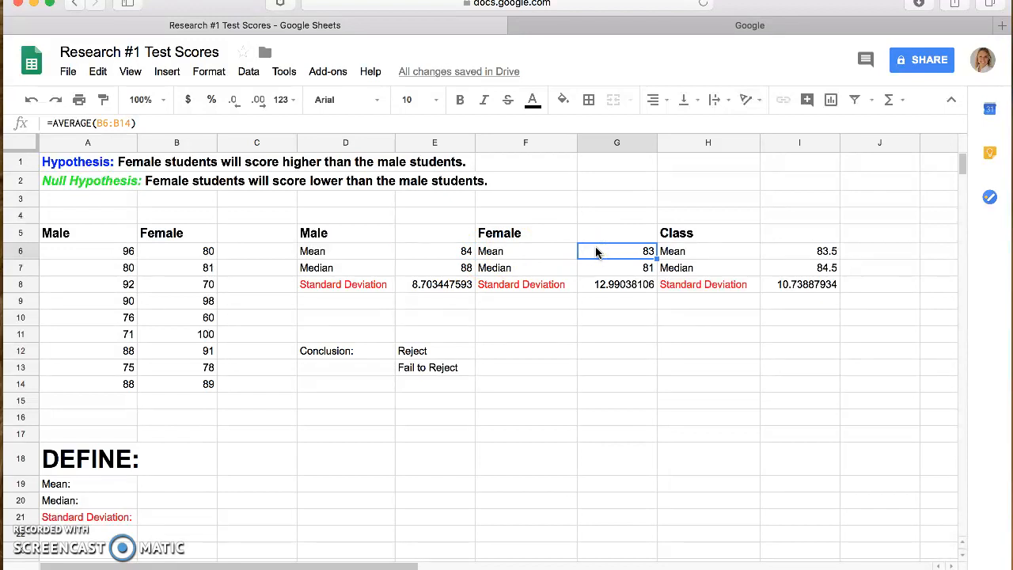
left_click(22, 165)
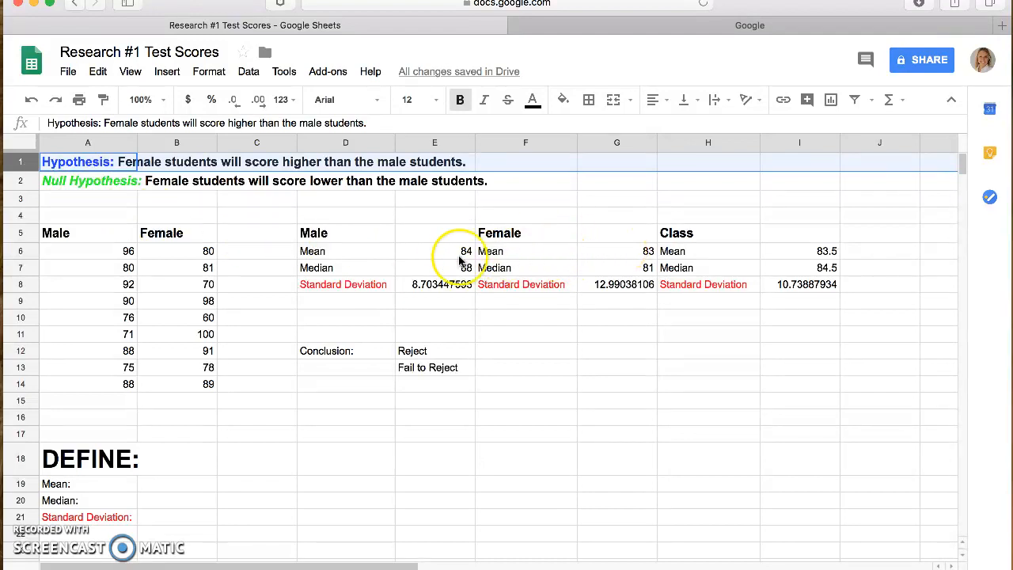
left_click(330, 252)
key("shift+Right")
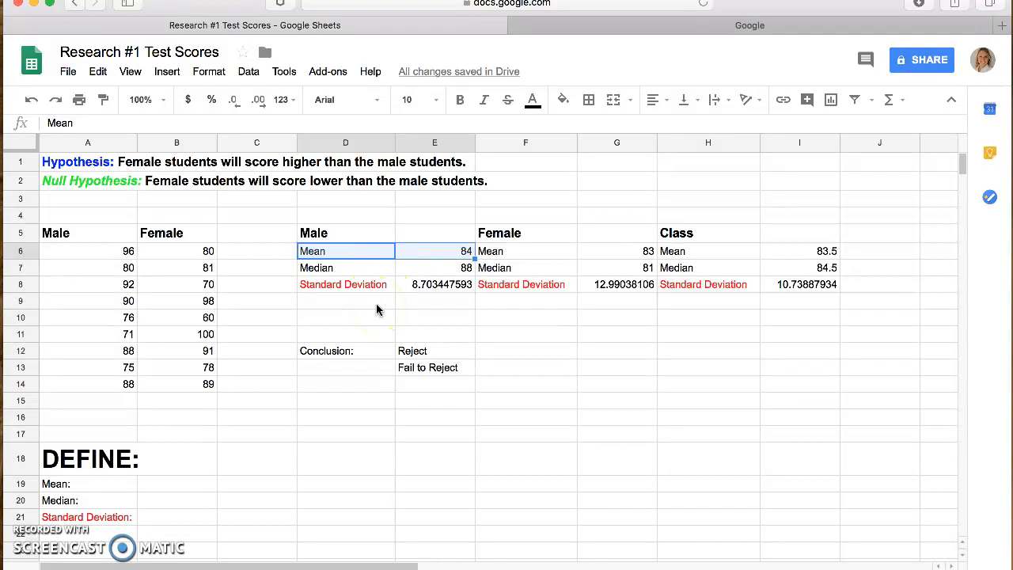
left_click(349, 273)
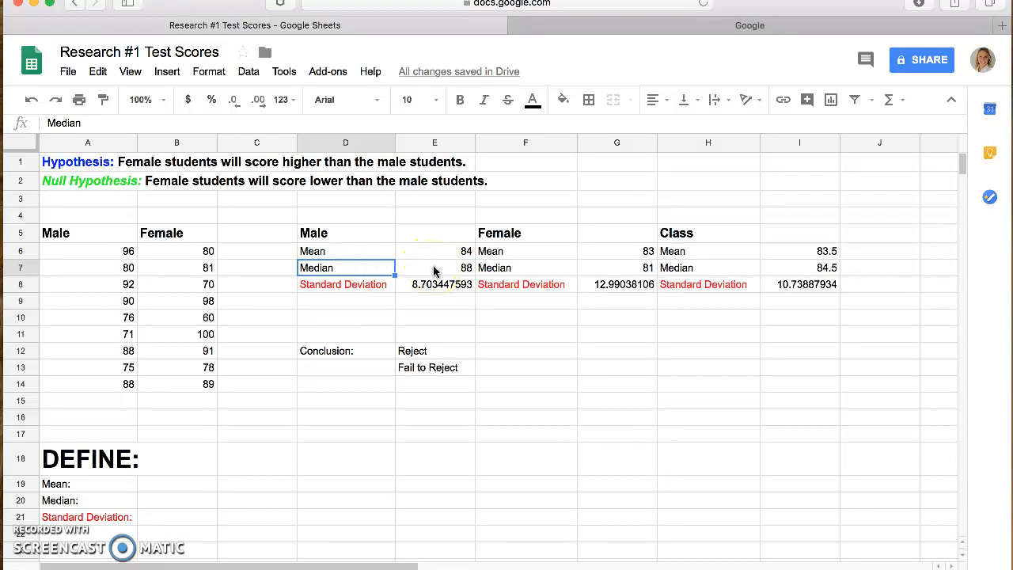
left_click(351, 289)
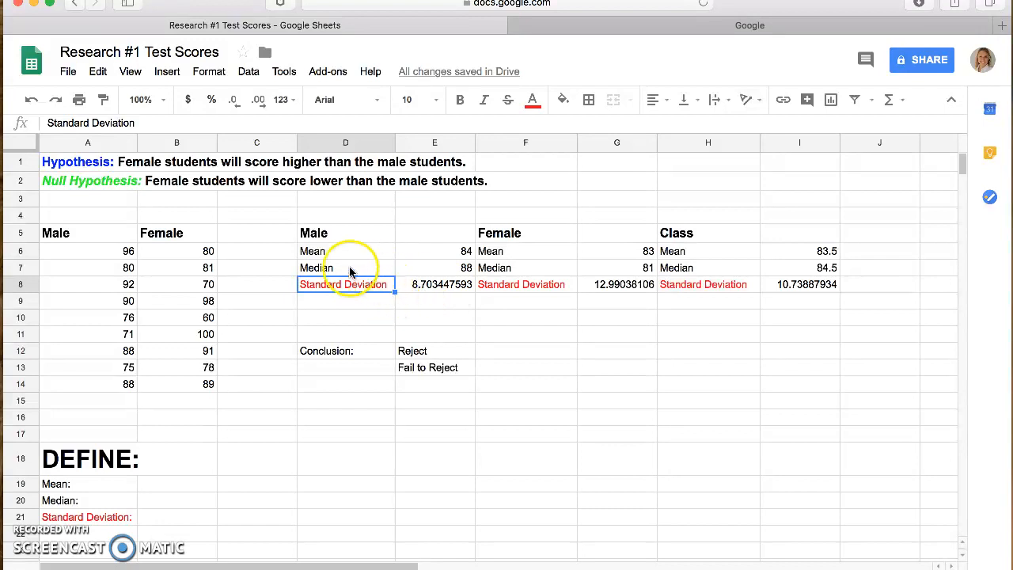
left_click(522, 251)
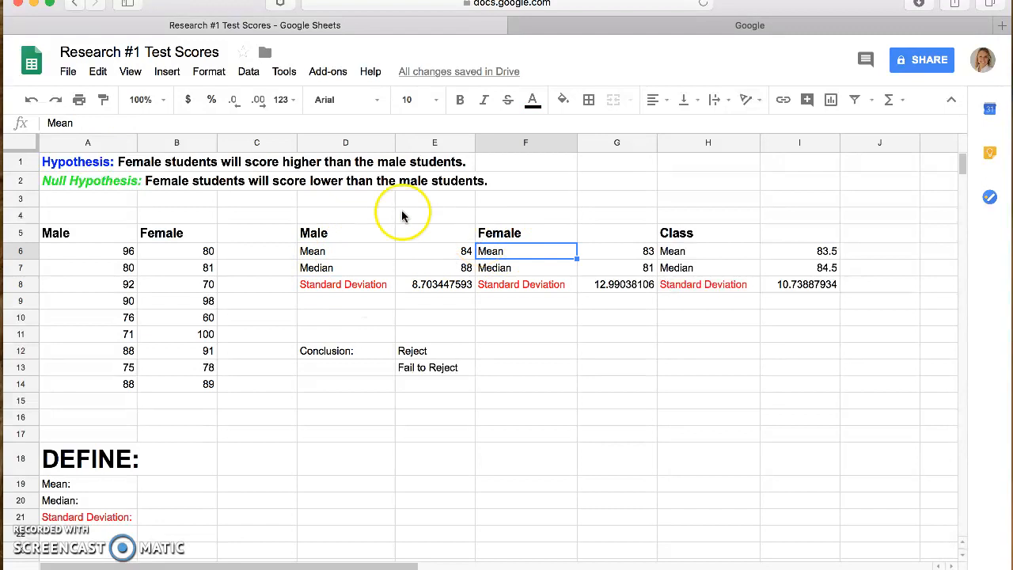
left_click(19, 163)
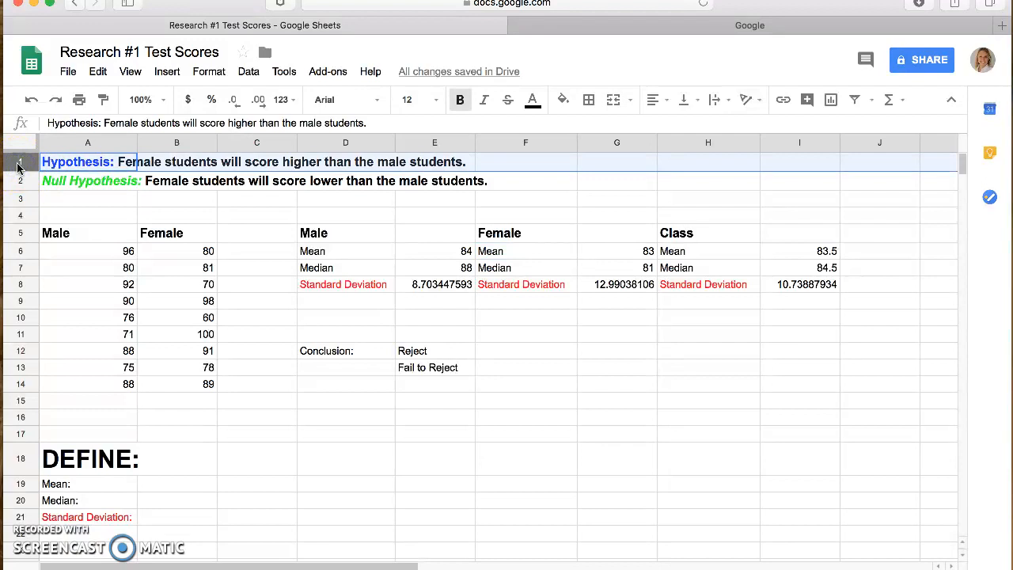
Step: Mark the conclusion by filling the "Reject" cell E12 with yellow
left_click(405, 350)
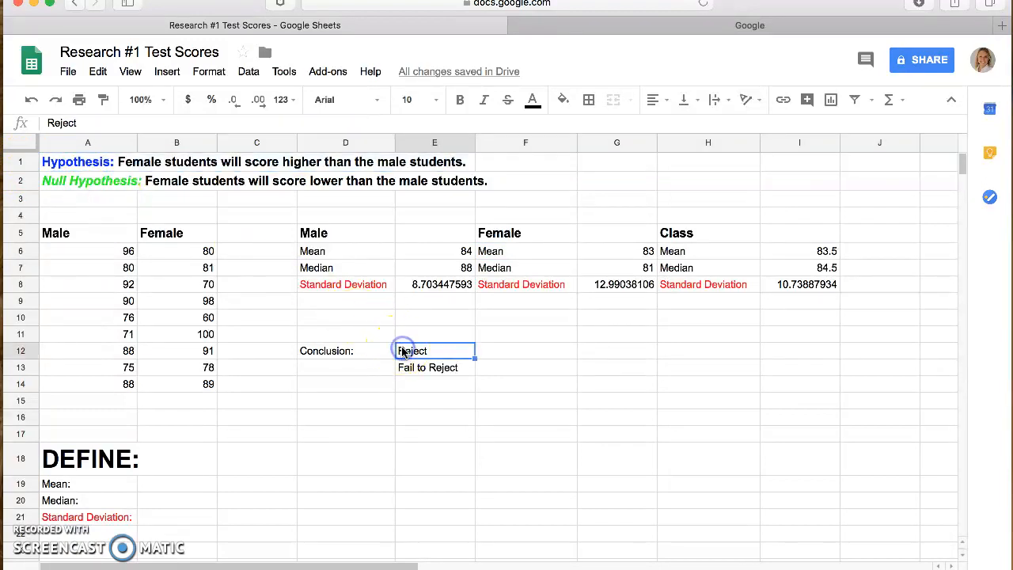
left_click_drag(431, 352, 401, 351)
left_click(408, 351)
double_click(409, 351)
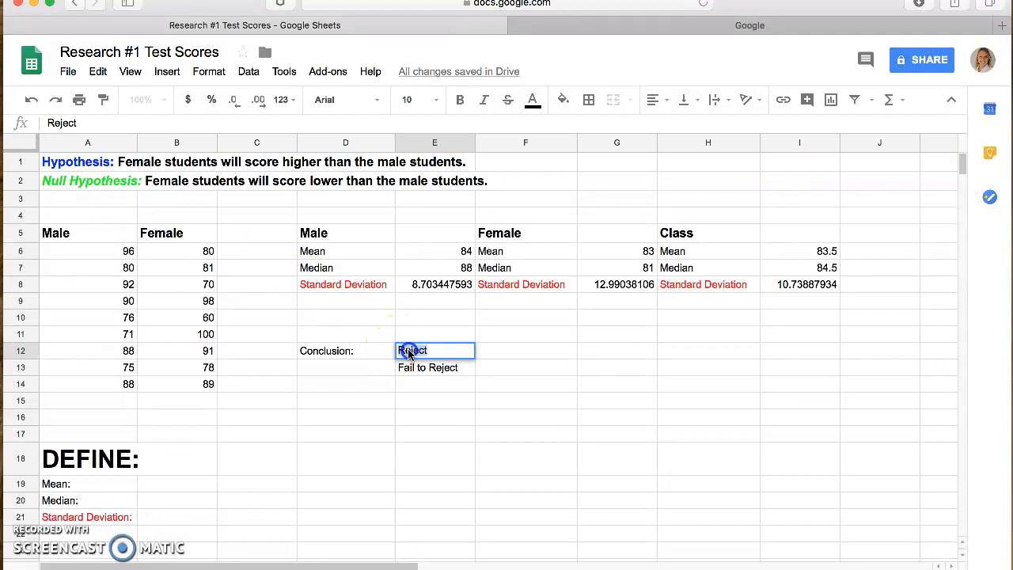
left_click(563, 101)
left_click(615, 167)
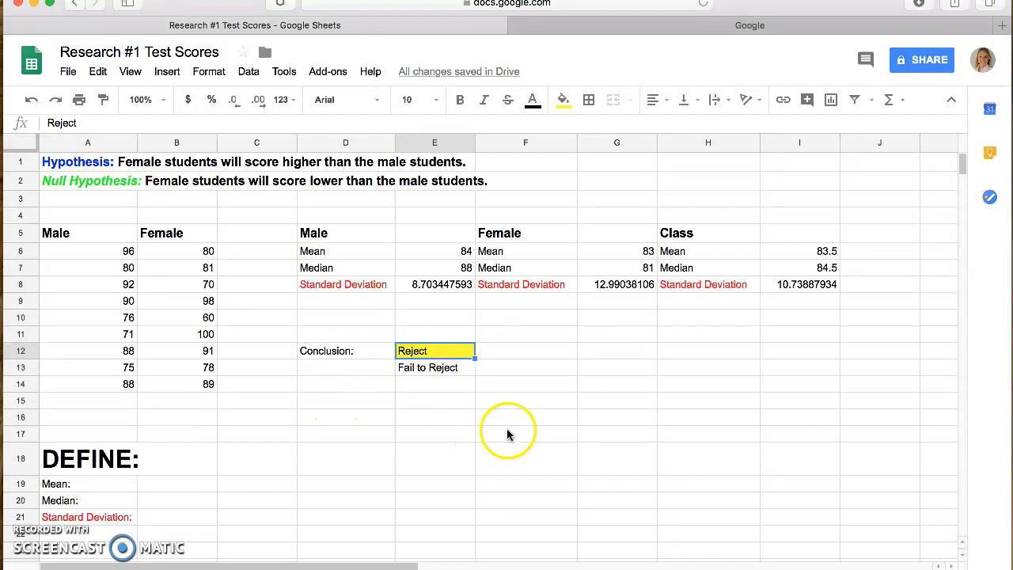
left_click(519, 402)
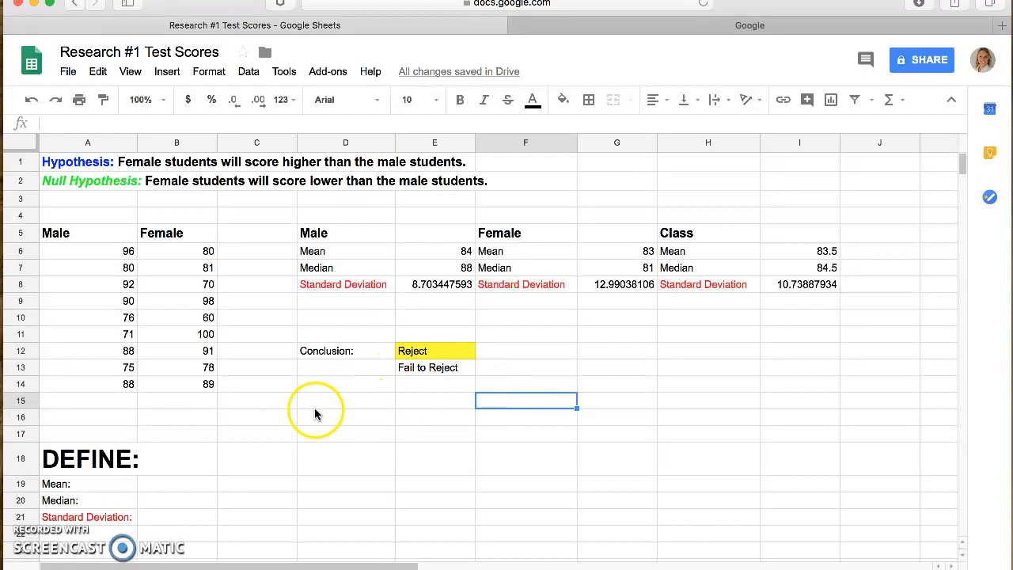
left_click(154, 489)
left_click(158, 502)
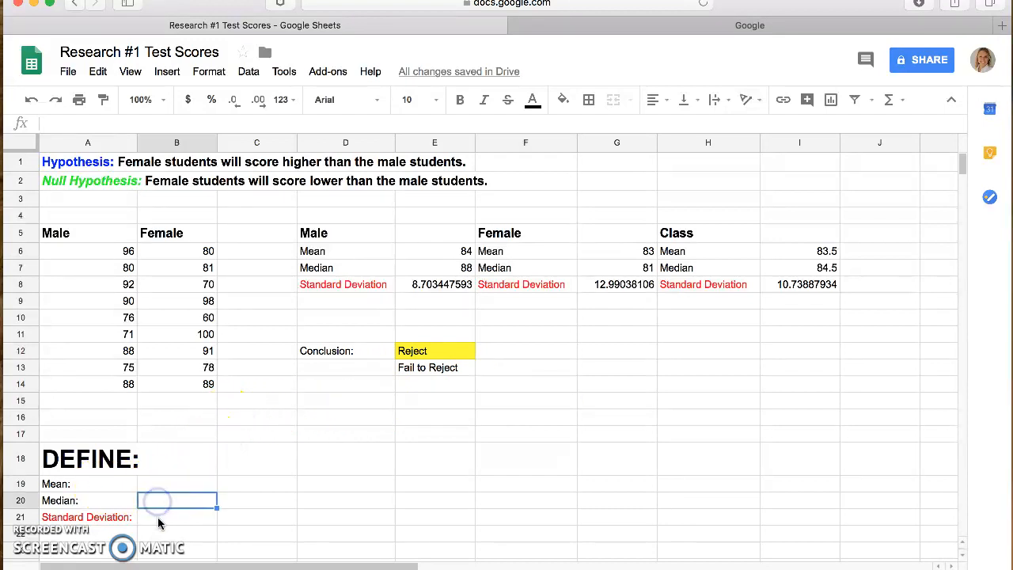
left_click(159, 518)
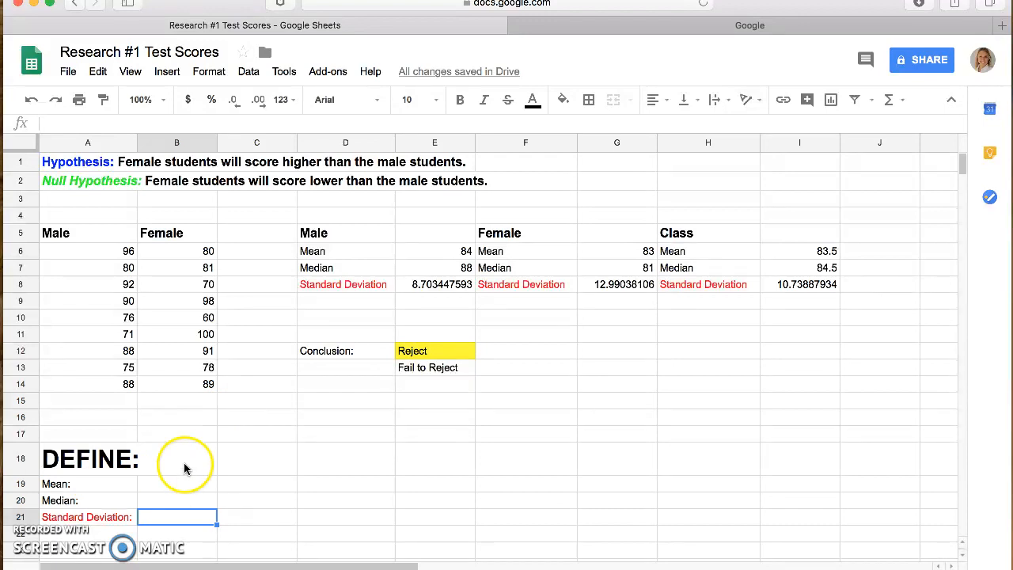
Step: Switch to the Google page, search for "mean" and refine the search to "mean statistics" to find its definition
left_click(582, 32)
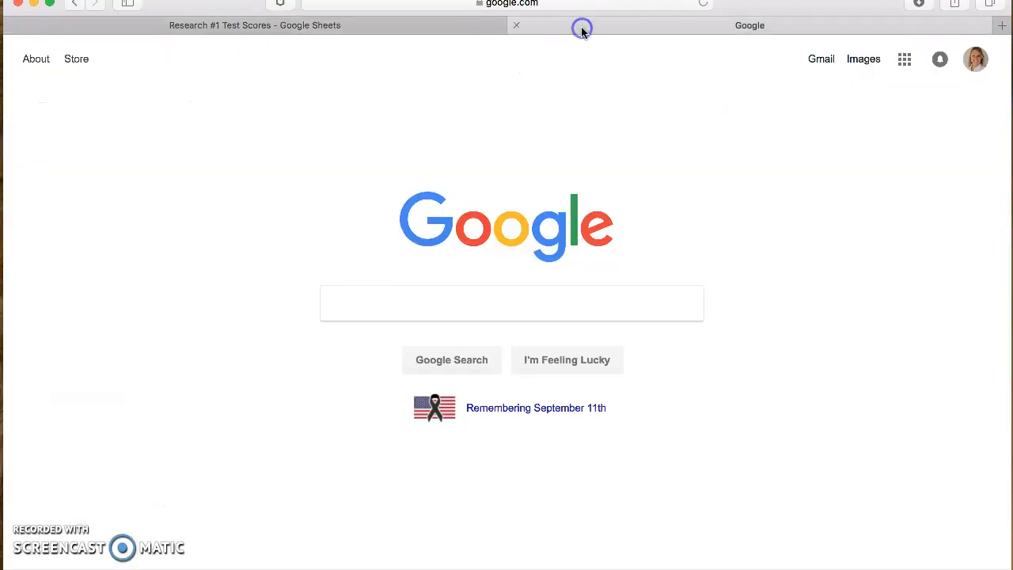
left_click(479, 301)
type("mean")
key("Return")
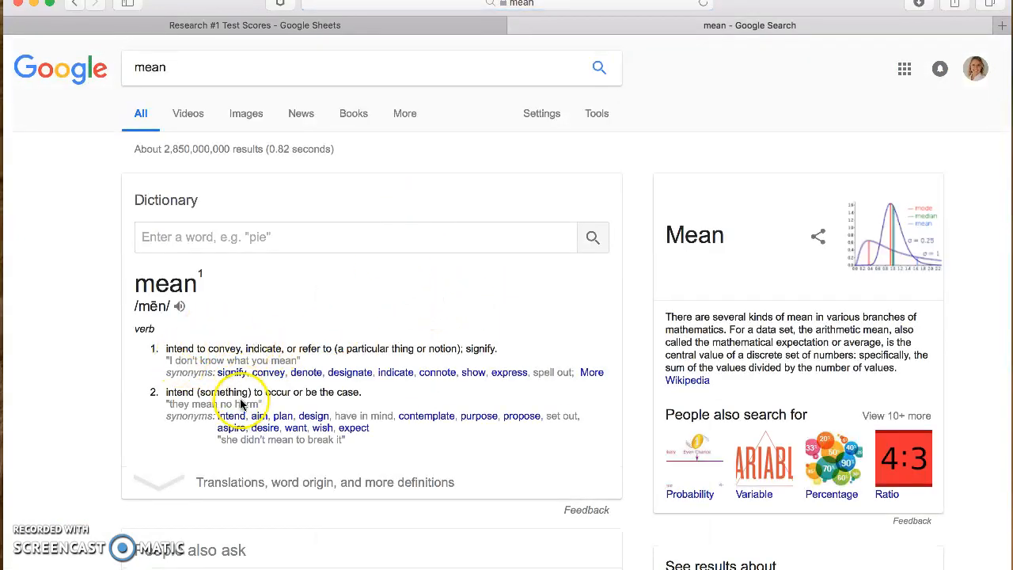
left_click(215, 70)
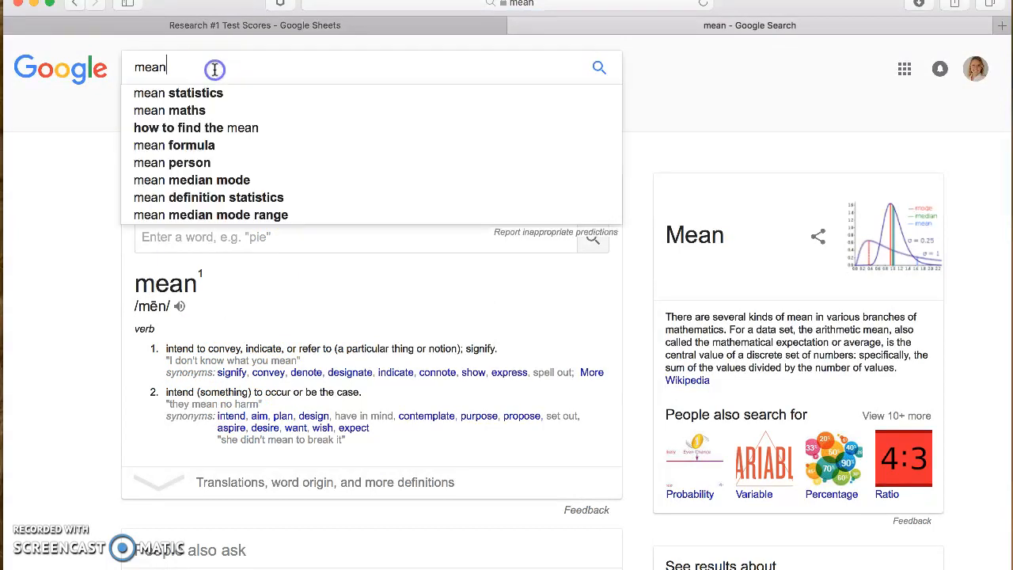
left_click(196, 93)
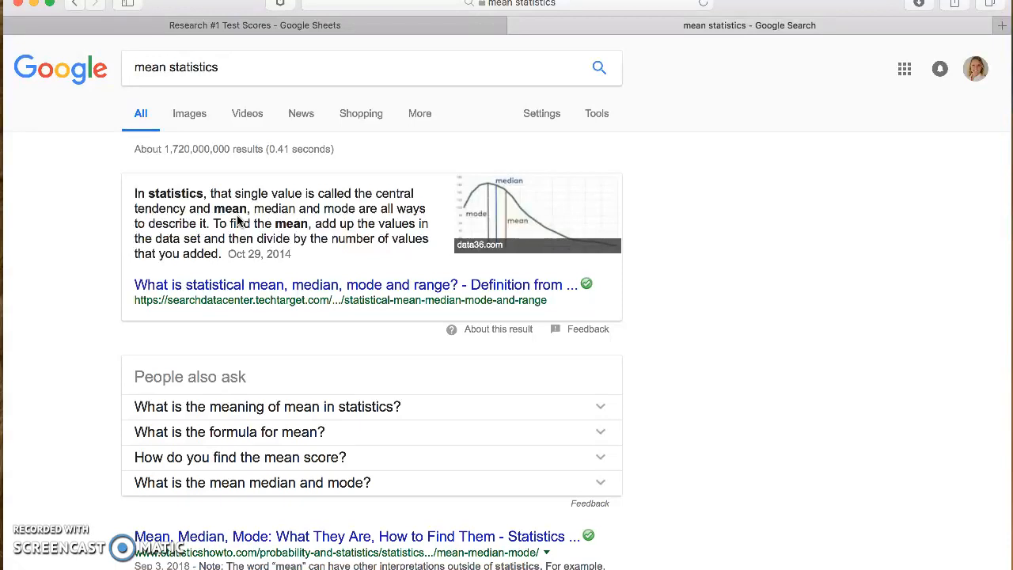
Step: Return to the Research #1 Test Scores sheet and go to the empty definition cells beside Mean and Median
left_click(266, 27)
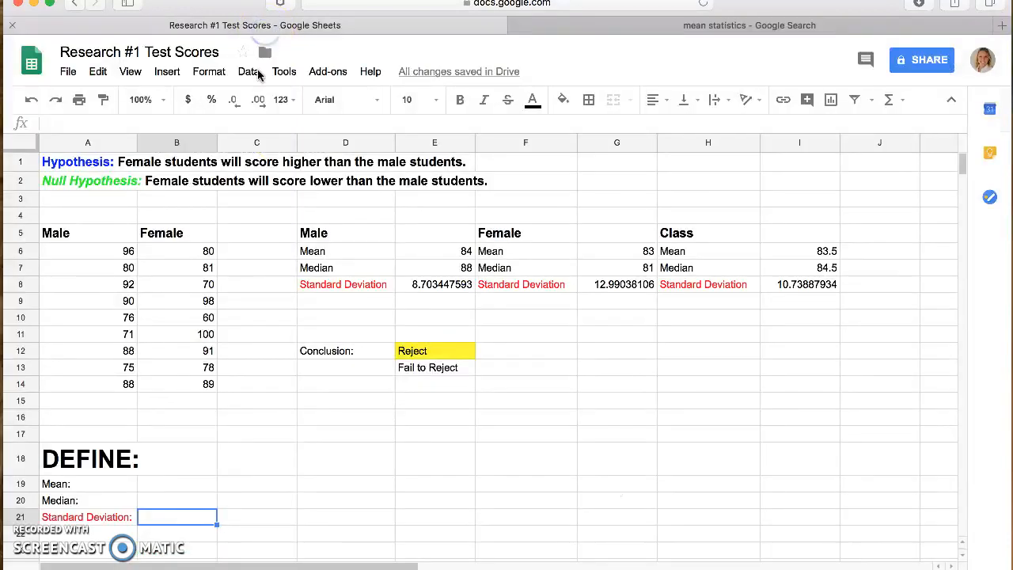
left_click(147, 488)
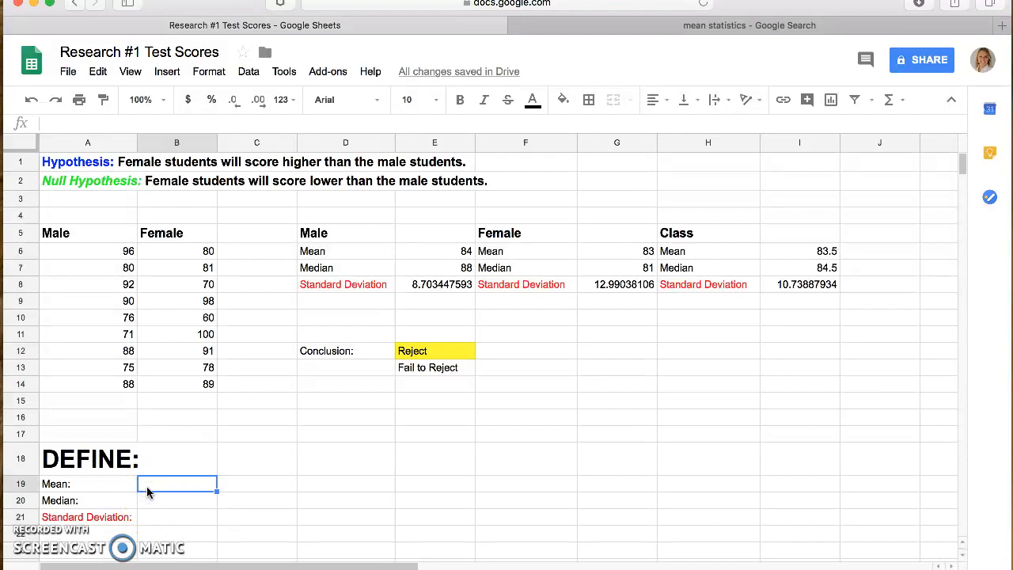
key("Down")
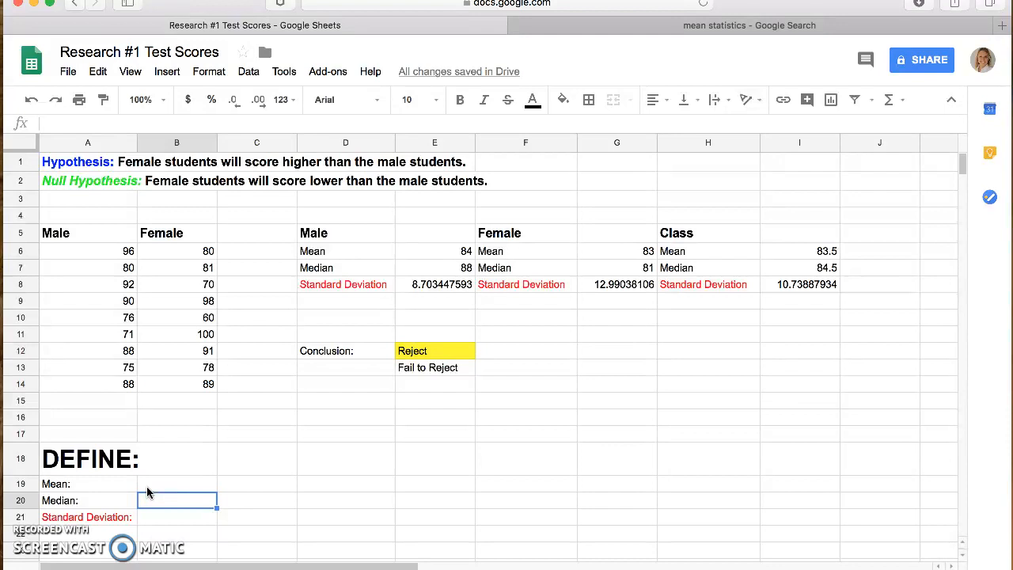
Step: Insert a chart from cell F12, view the available chart types, and delete the empty chart
left_click(544, 354)
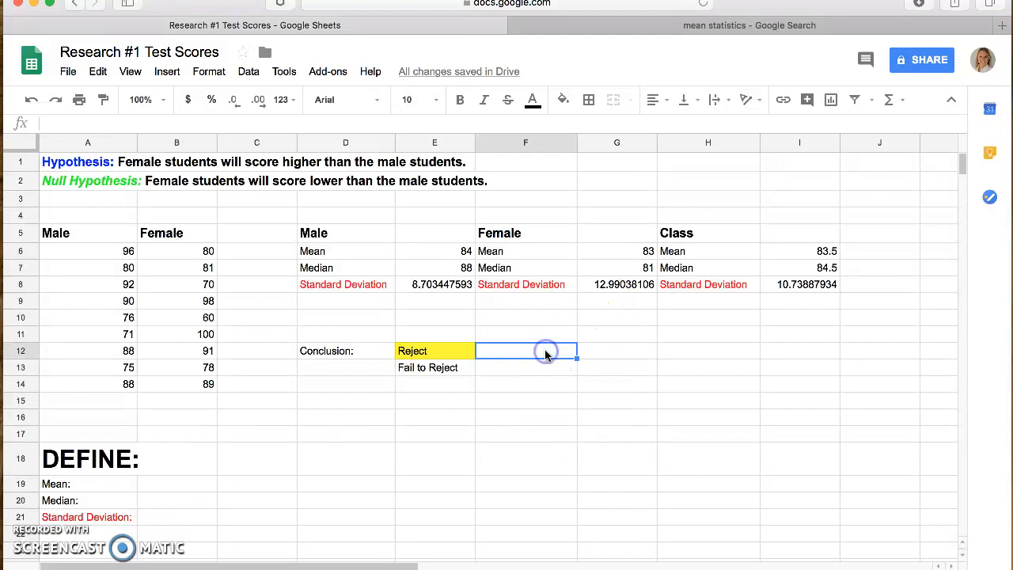
left_click(168, 71)
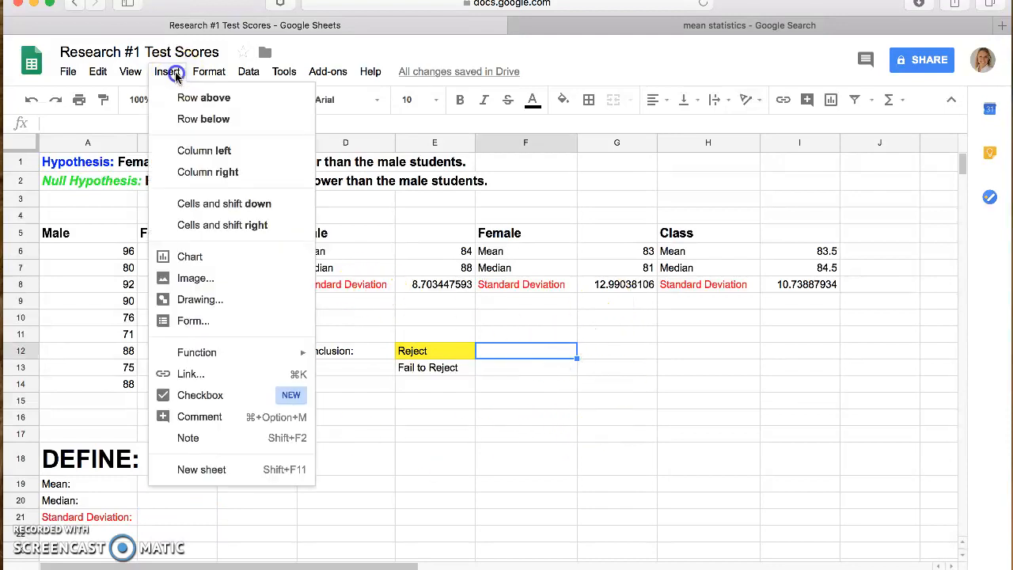
left_click(194, 255)
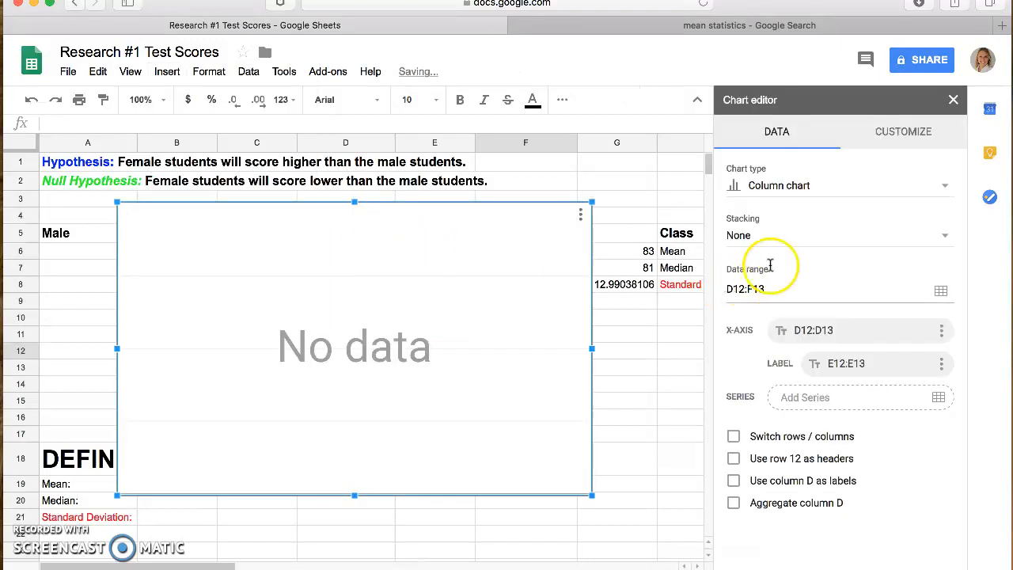
left_click(777, 188)
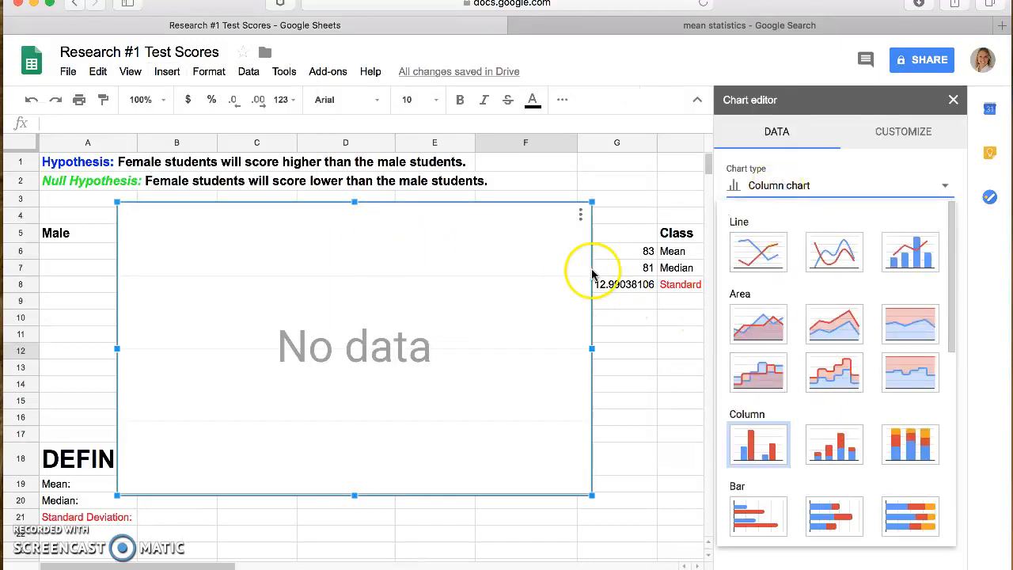
left_click(540, 208)
key("Delete")
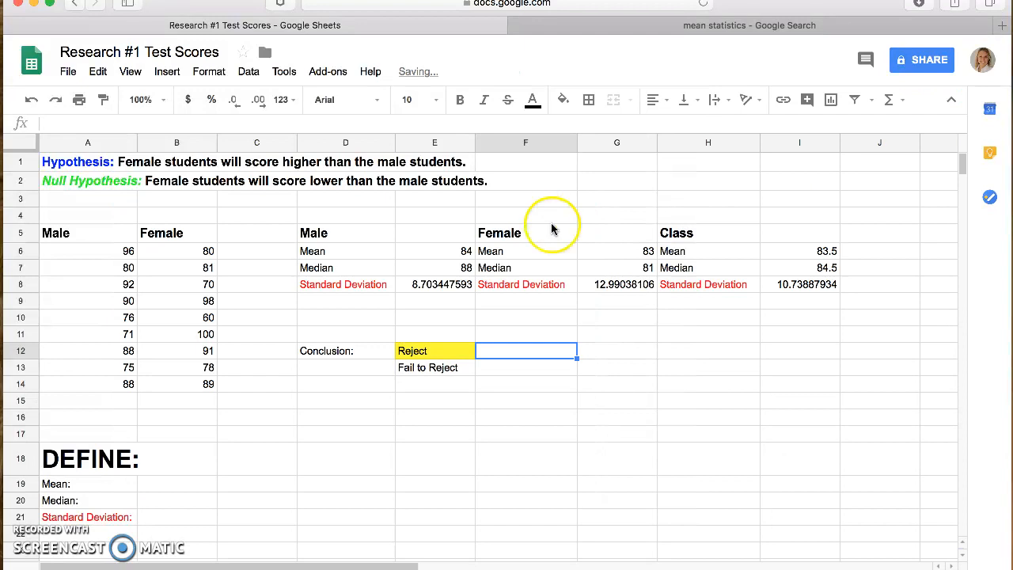